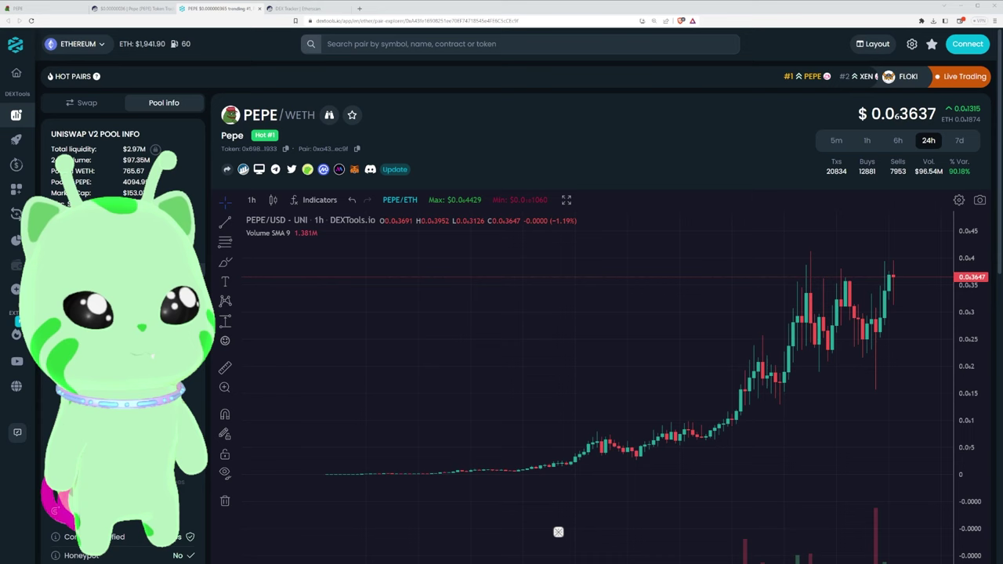
Leave the DEXTools PEPE/WETH chart for the pepe.vip website tab
{"action": "left_click", "coordinate": [25, 11]}
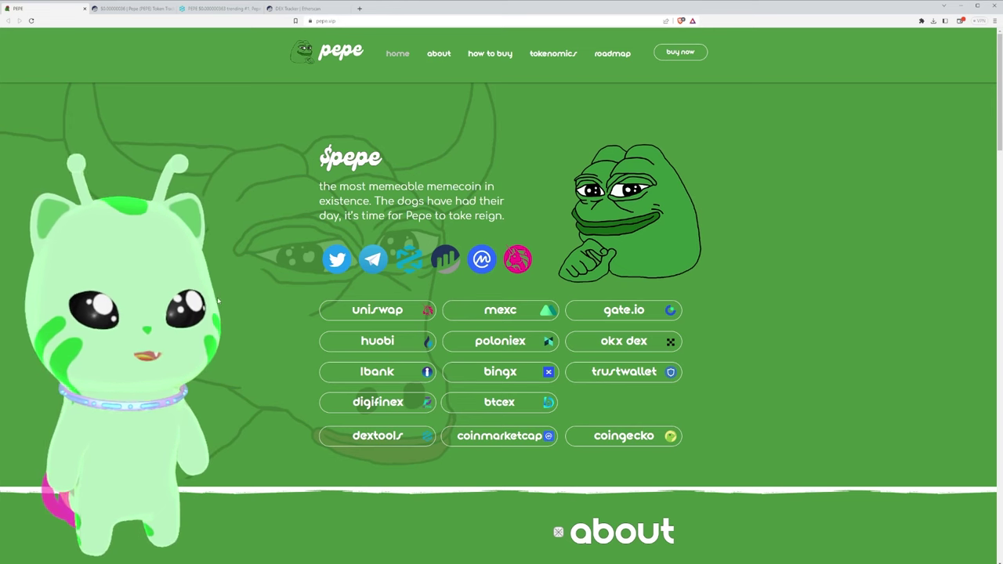
Open PEPE's Etherscan token tracker page in a new tab from pepe.vip
{"action": "middle_click", "coordinate": [445, 267]}
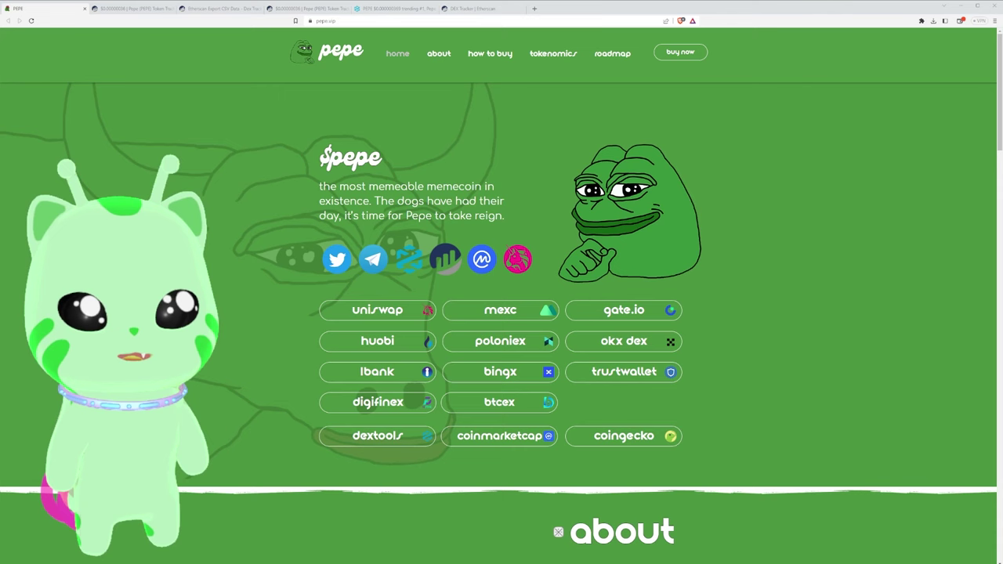
{"action": "key", "text": "ctrl+Tab"}
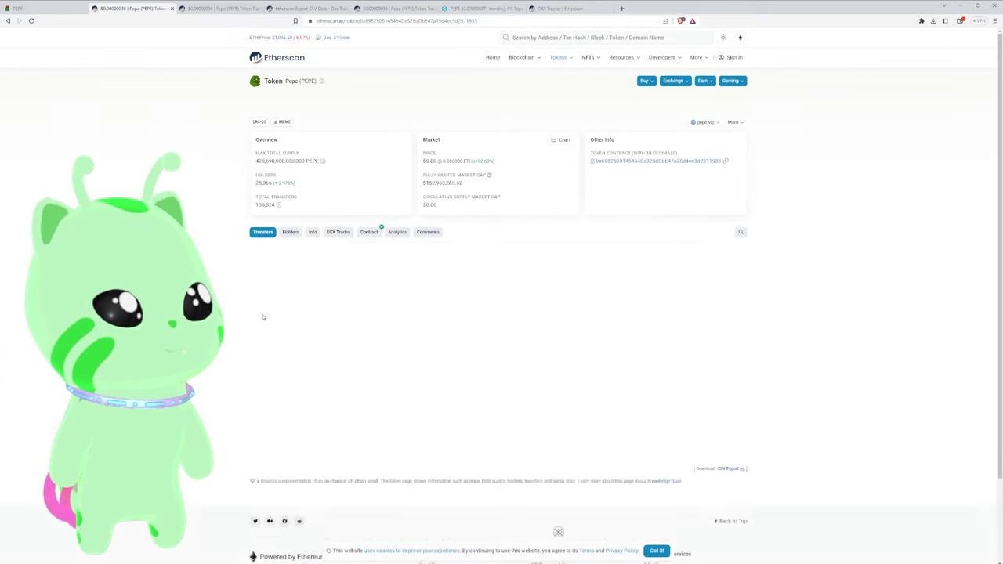
Open the CSV Export page at the bottom of the PEPE token page
{"action": "scroll", "coordinate": [682, 353], "scroll_direction": "down", "scroll_amount": 5}
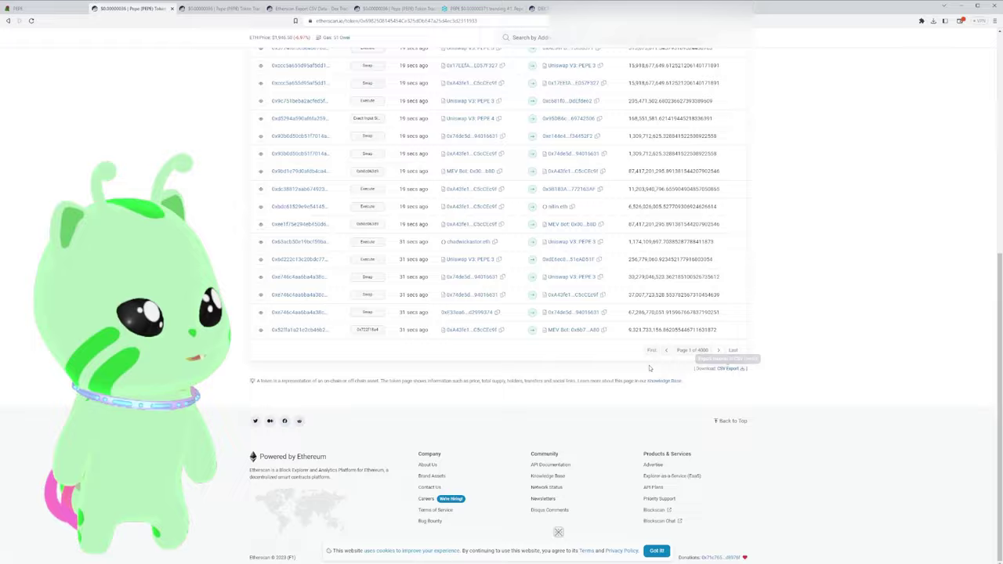
{"action": "scroll", "coordinate": [649, 366], "scroll_direction": "up", "scroll_amount": 5}
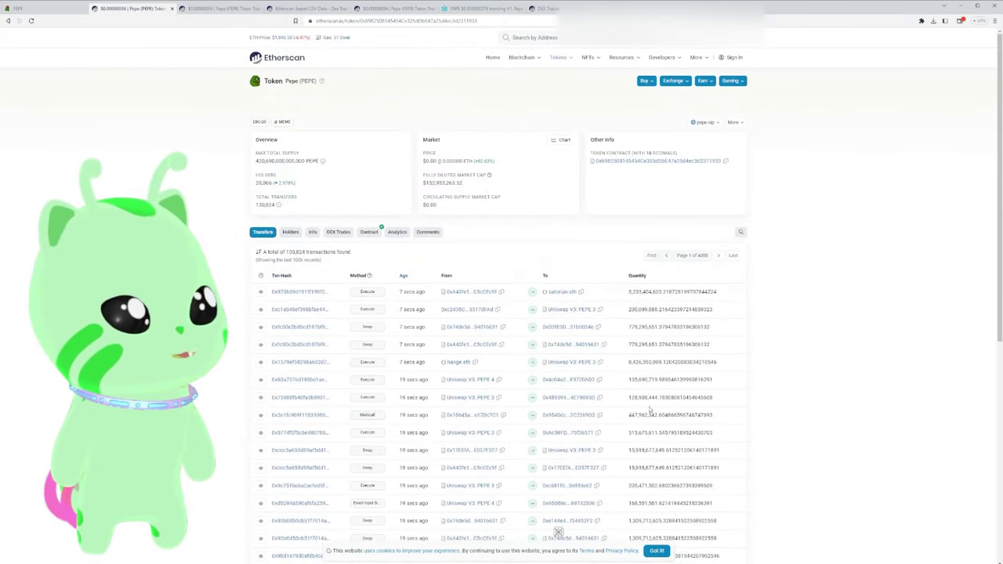
{"action": "scroll", "coordinate": [649, 411], "scroll_direction": "down", "scroll_amount": 5}
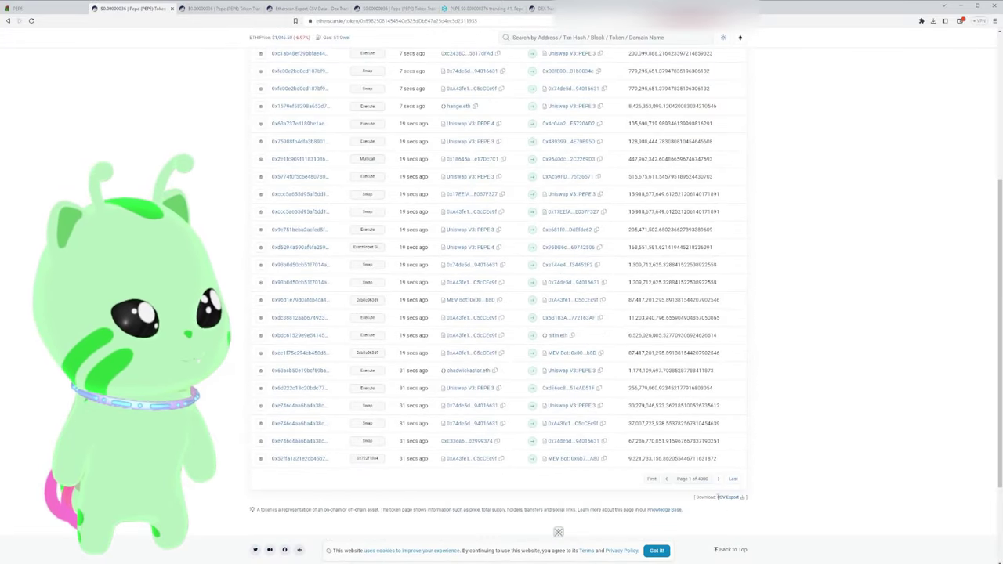
{"action": "left_click", "coordinate": [728, 498]}
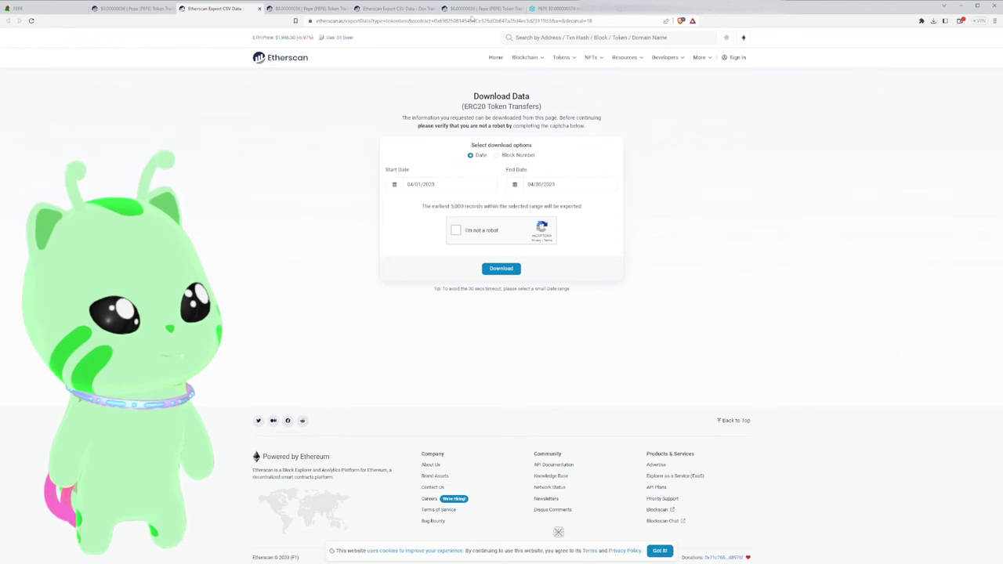
Close the extra token tab and download PEPE transfers for 04/01/2023–04/16/2023 as CSV
{"action": "middle_click", "coordinate": [321, 9]}
{"action": "left_click", "coordinate": [321, 9]}
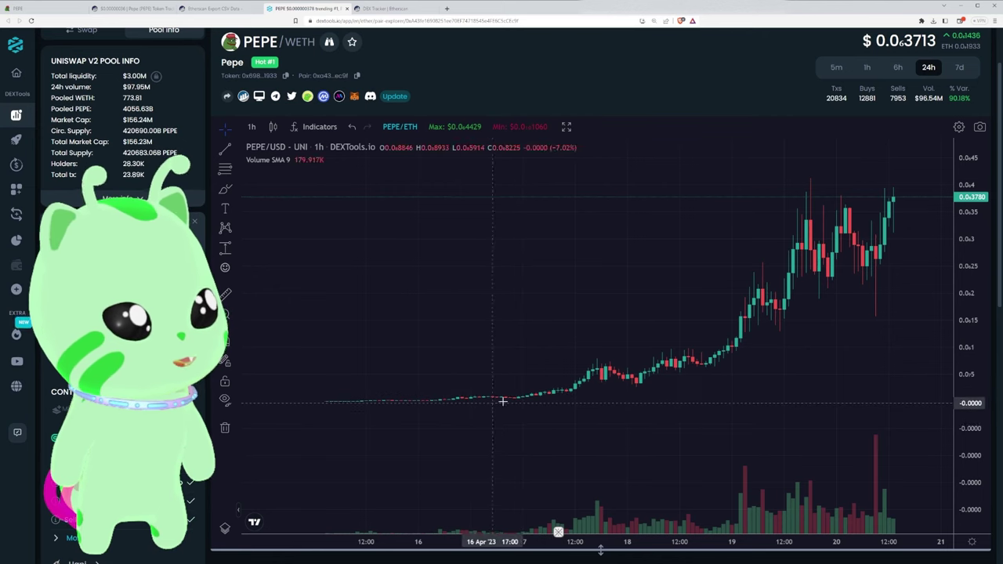
{"action": "left_click", "coordinate": [235, 9]}
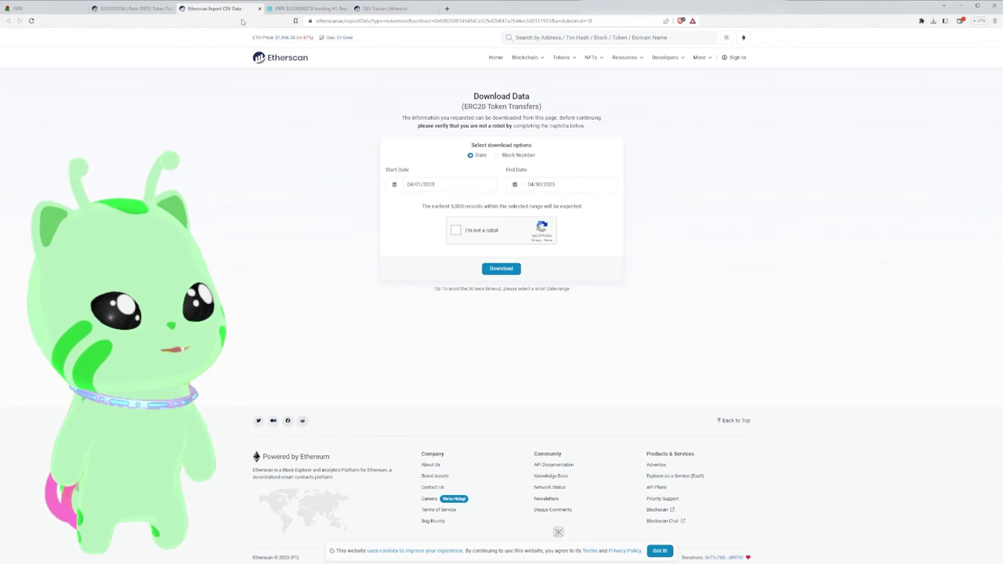
{"action": "left_click", "coordinate": [560, 192]}
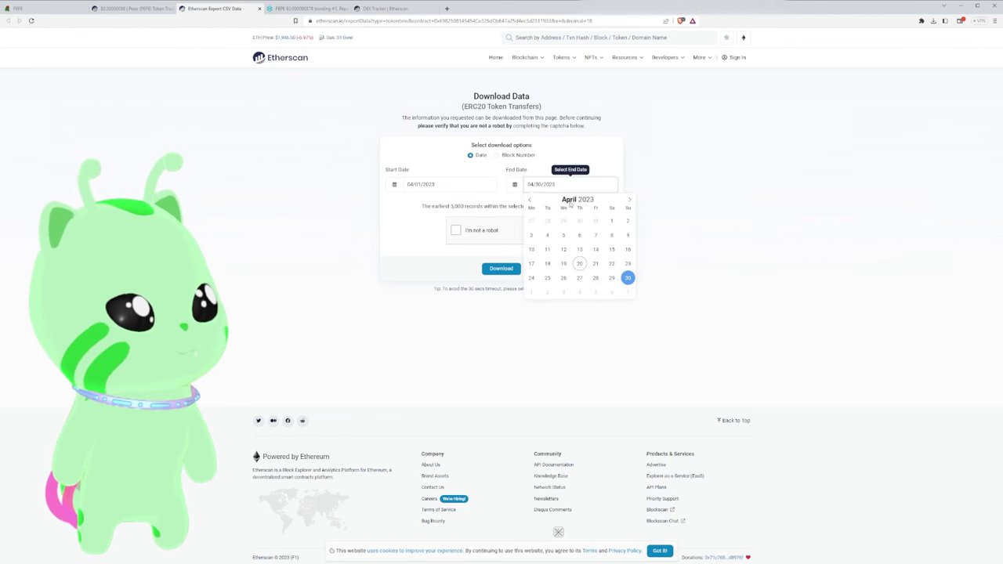
{"action": "left_click", "coordinate": [628, 250]}
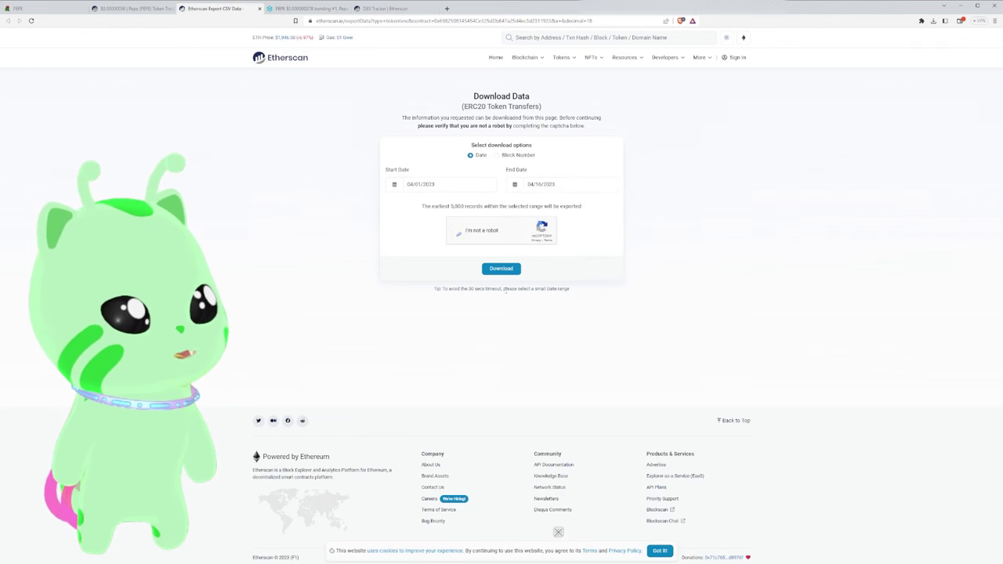
{"action": "left_click", "coordinate": [501, 268]}
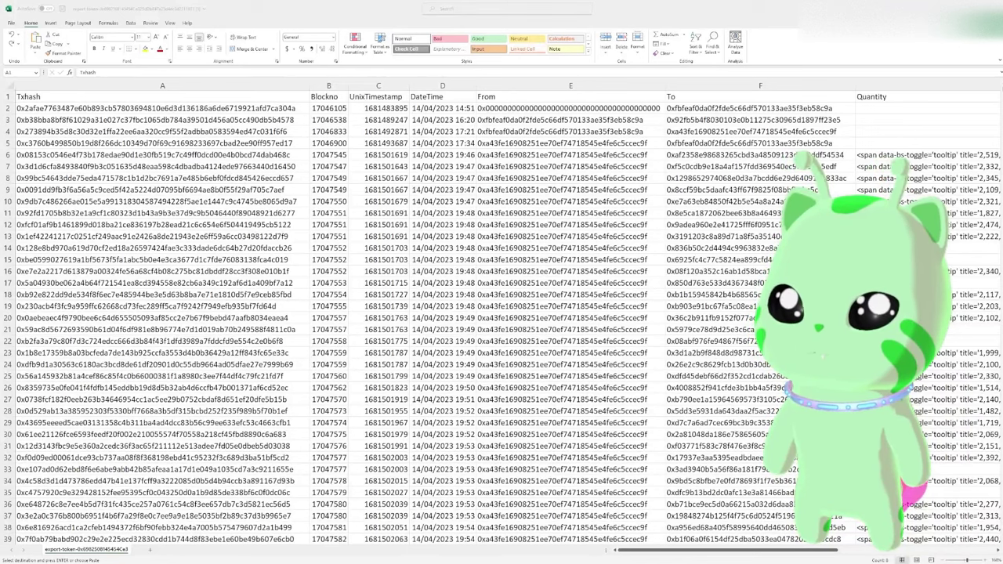
Turn on filters for header row 1 of the exported transfers sheet
{"action": "key", "text": "alt+Tab"}
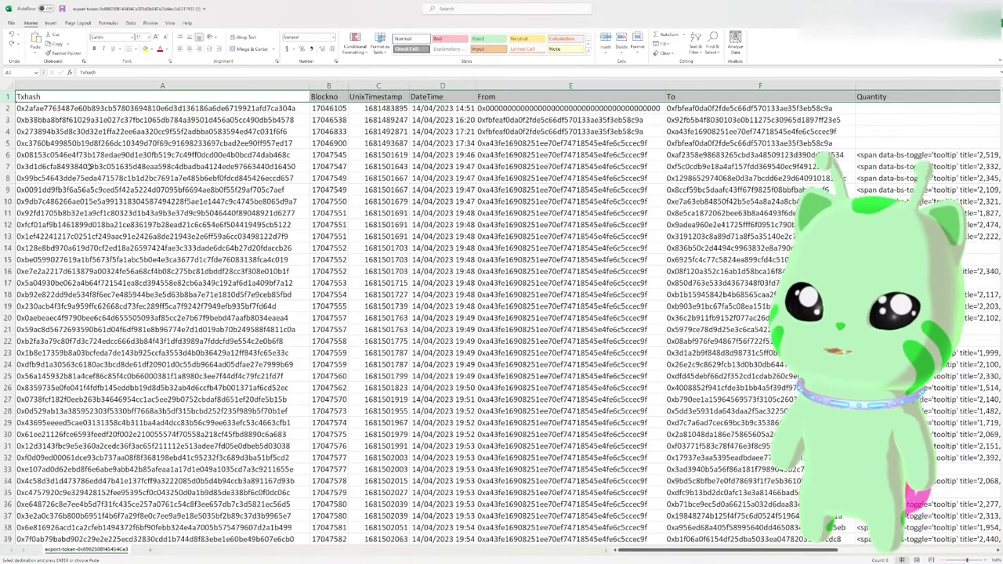
{"action": "left_click", "coordinate": [88, 155]}
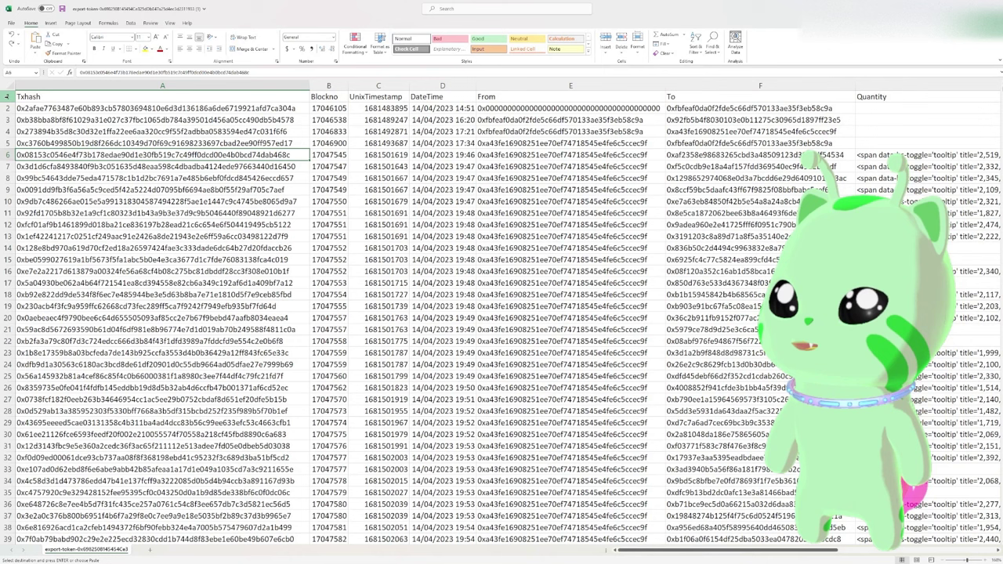
{"action": "left_click", "coordinate": [7, 97]}
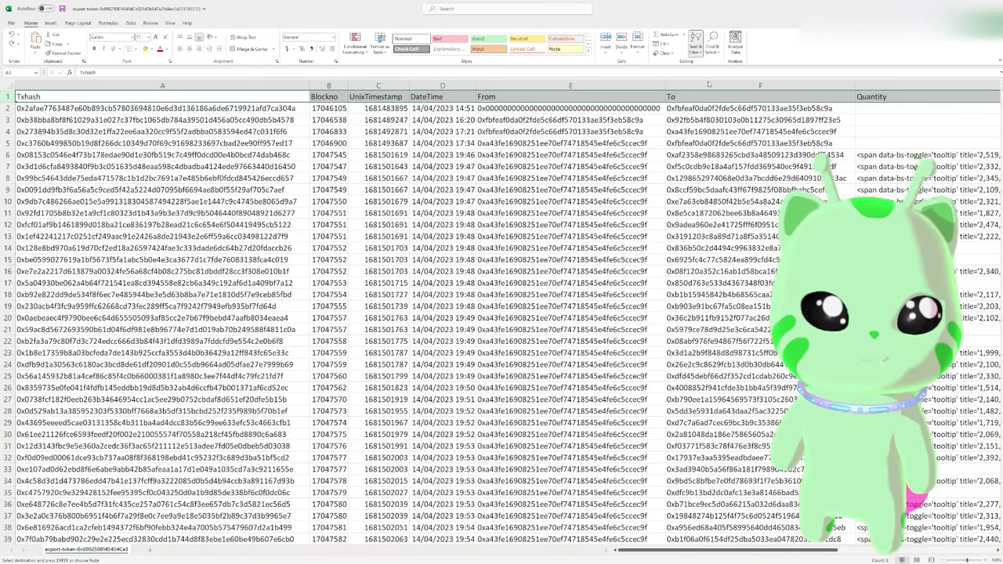
{"action": "key", "text": "ctrl+shift+l"}
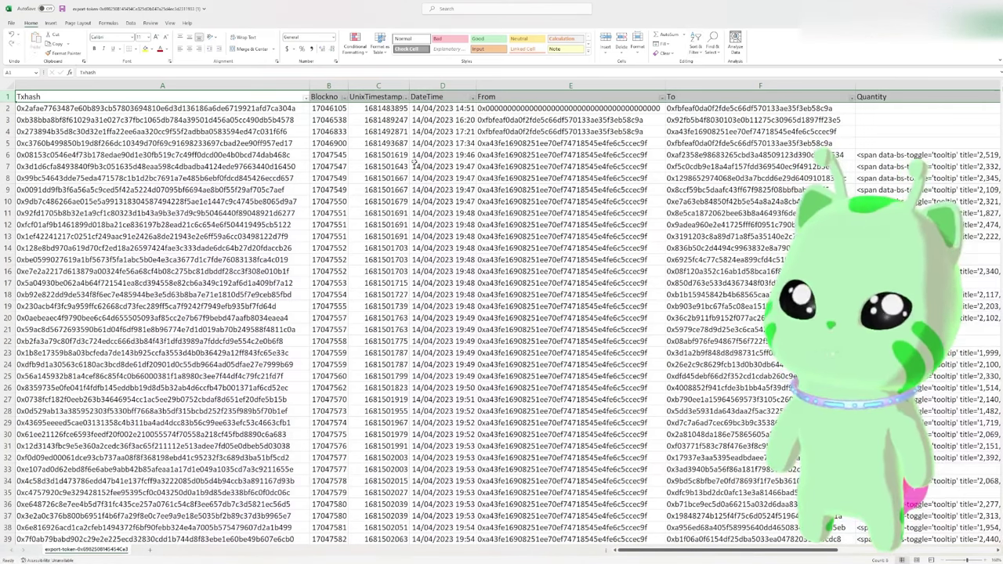
{"action": "left_click_drag", "start_coordinate": [657, 549], "coordinate": [848, 553]}
Filter the Method column to show only values matching 'swap'
{"action": "left_click", "coordinate": [890, 175]}
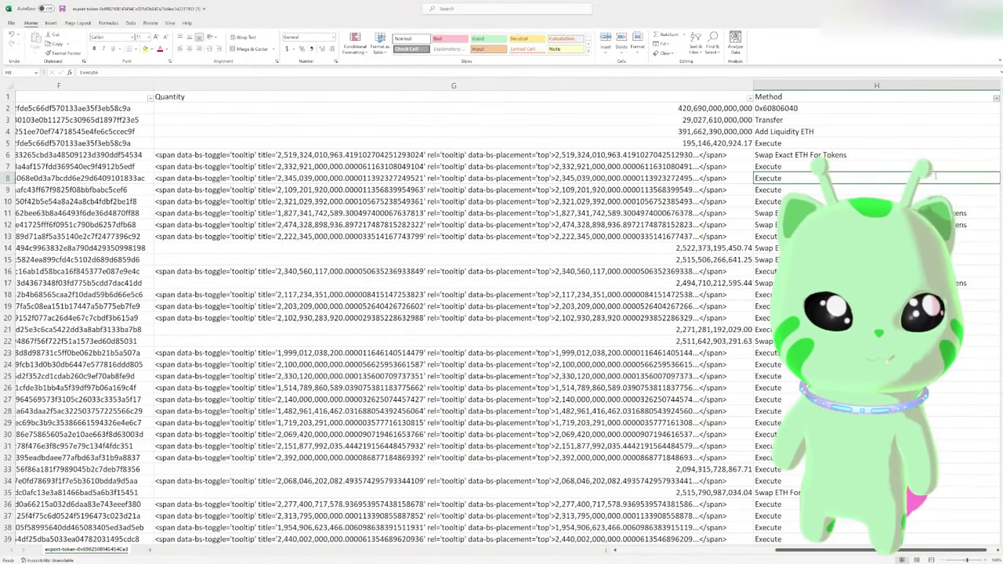
{"action": "left_click", "coordinate": [996, 98]}
{"action": "left_click", "coordinate": [886, 227]}
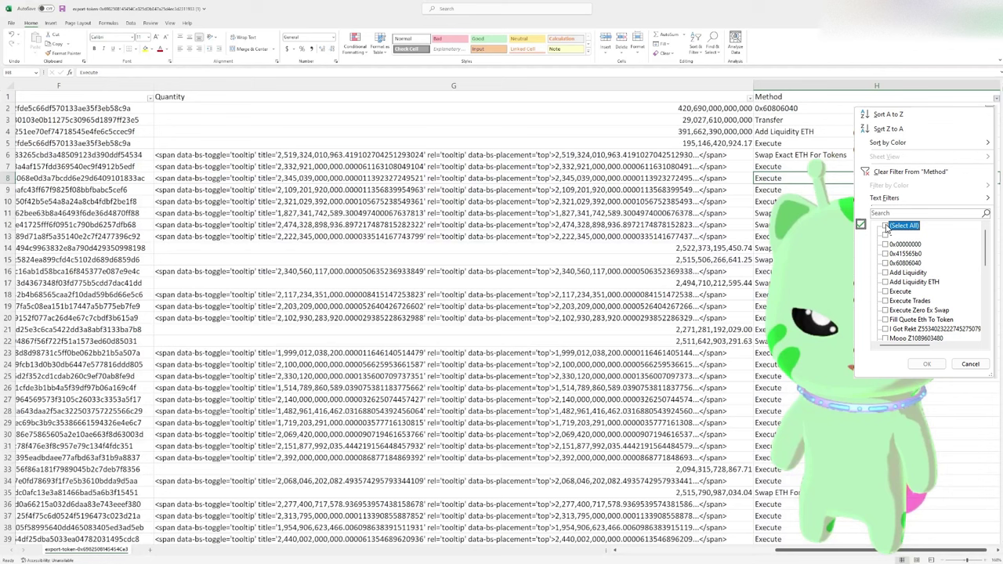
{"action": "left_click", "coordinate": [887, 212]}
{"action": "type", "text": "swap"}
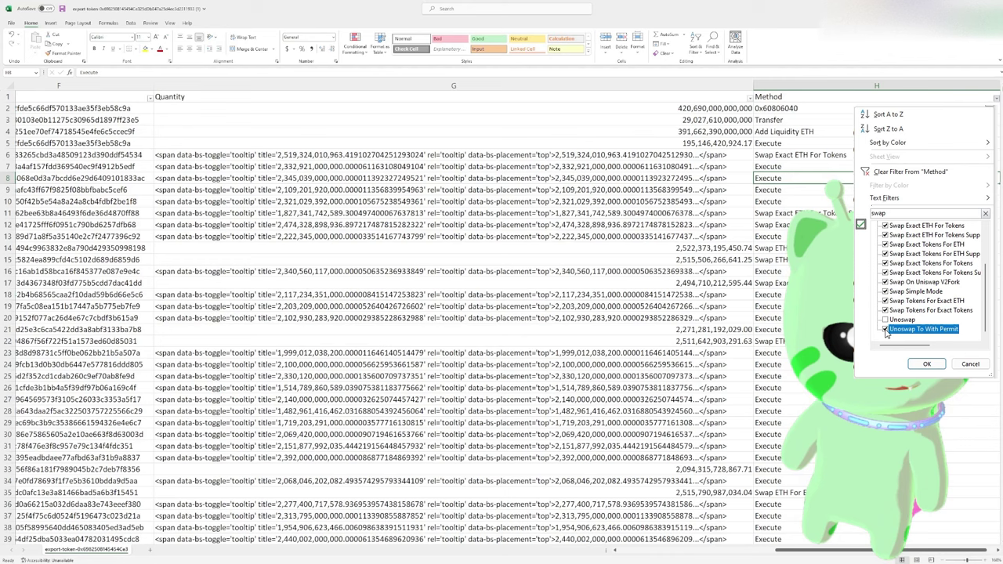
{"action": "left_click", "coordinate": [927, 365]}
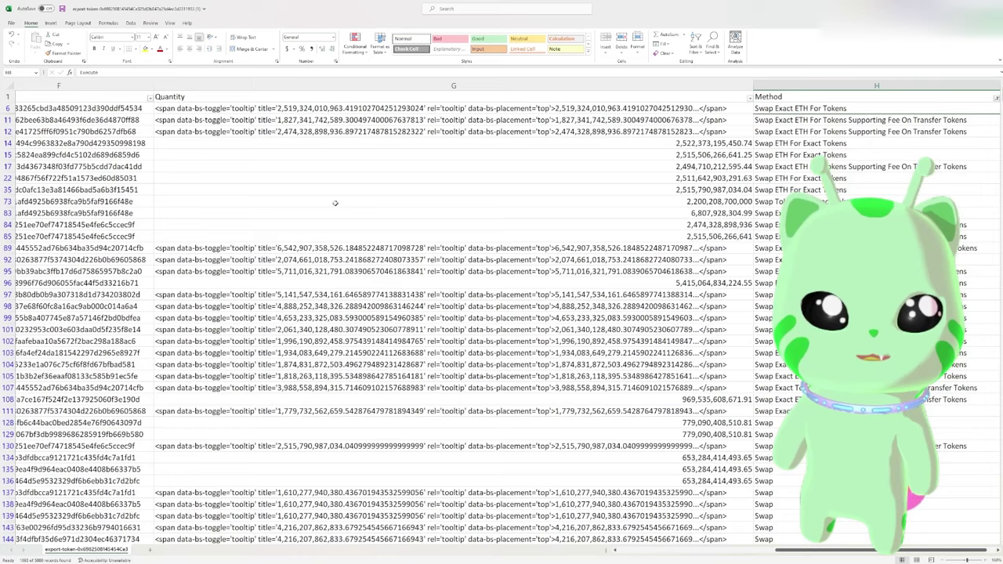
Review the first swap in row 6: its DateTime, receiving address and Quantity
{"action": "left_click", "coordinate": [298, 213]}
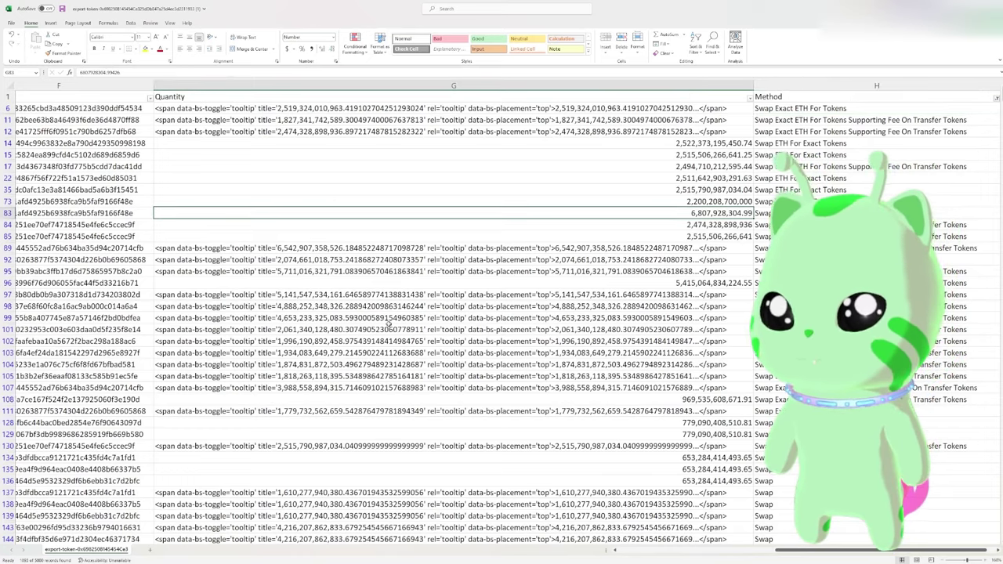
{"action": "scroll", "coordinate": [555, 479], "scroll_direction": "left", "scroll_amount": 10}
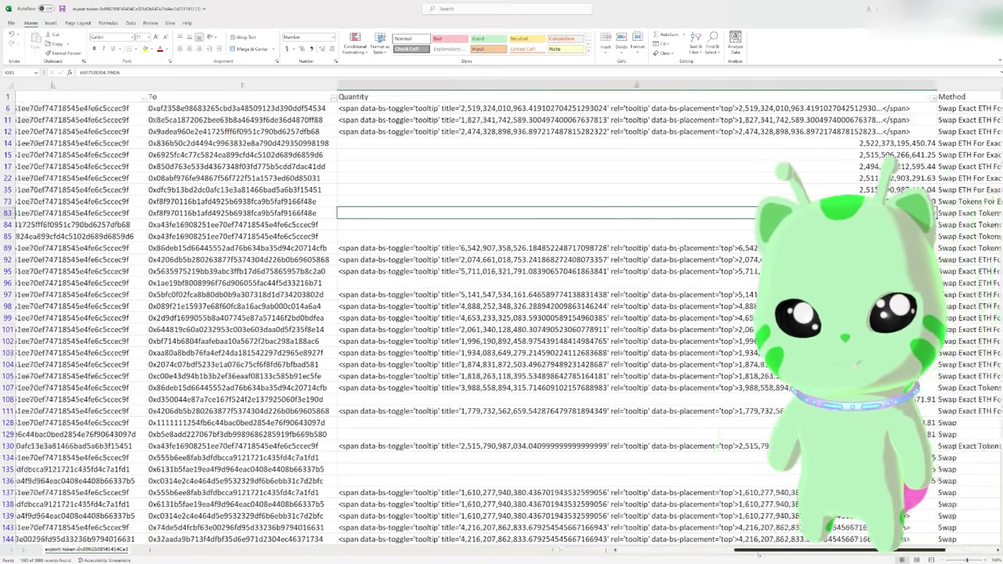
{"action": "scroll", "coordinate": [502, 313], "scroll_direction": "left", "scroll_amount": 8}
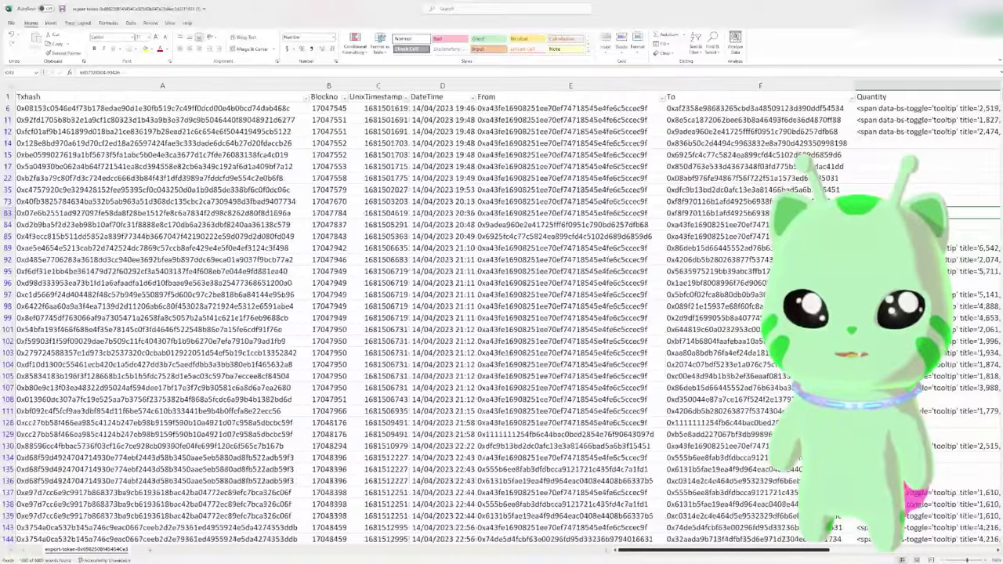
{"action": "left_click", "coordinate": [440, 109]}
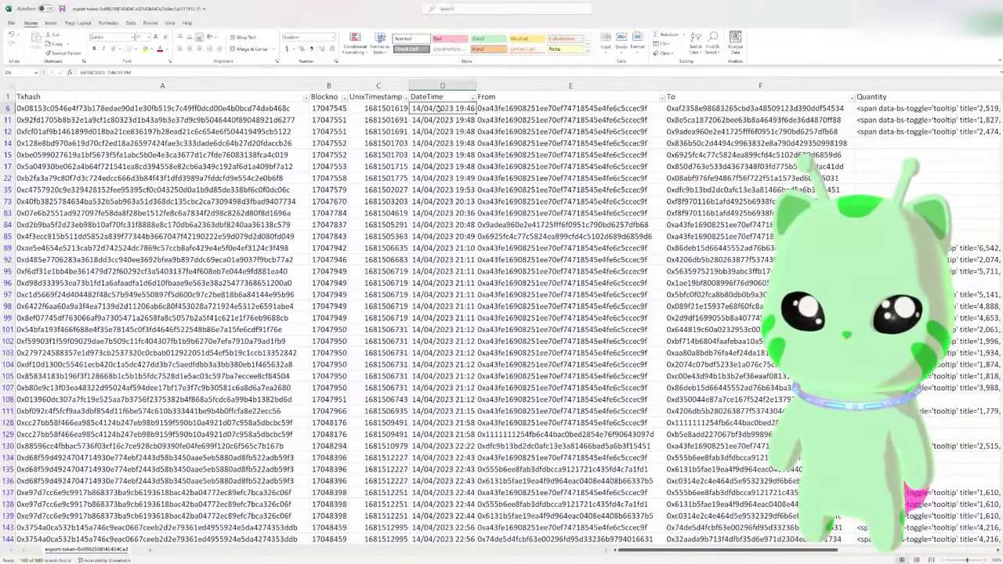
{"action": "left_click_drag", "start_coordinate": [440, 109], "coordinate": [443, 330]}
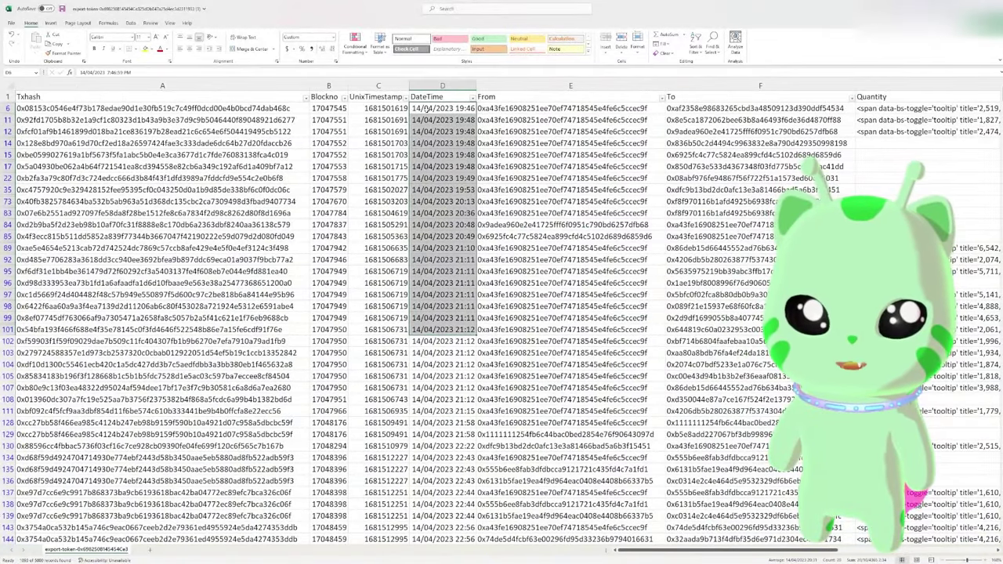
{"action": "left_click", "coordinate": [433, 109]}
{"action": "left_click", "coordinate": [726, 108]}
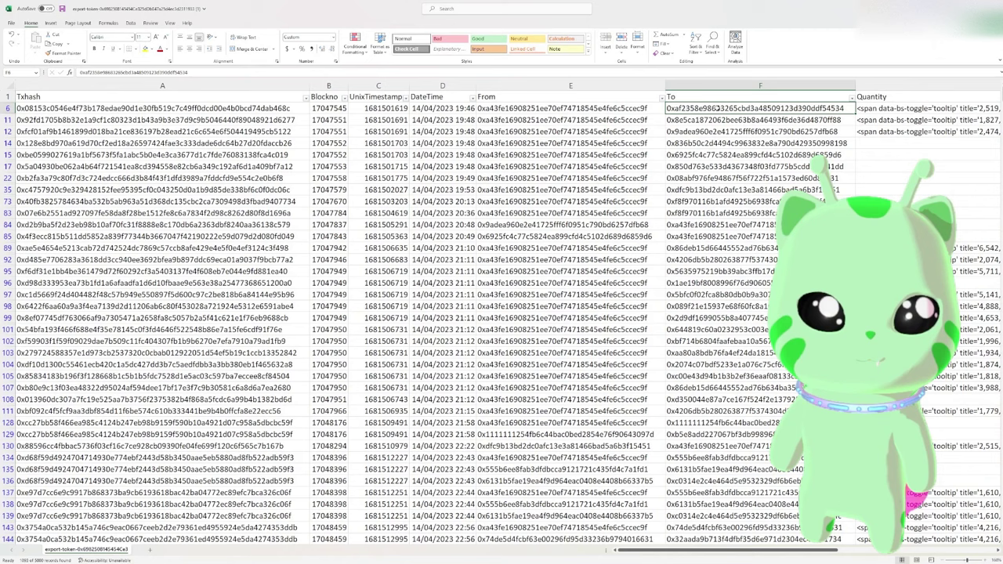
{"action": "left_click_drag", "start_coordinate": [729, 552], "coordinate": [896, 557]}
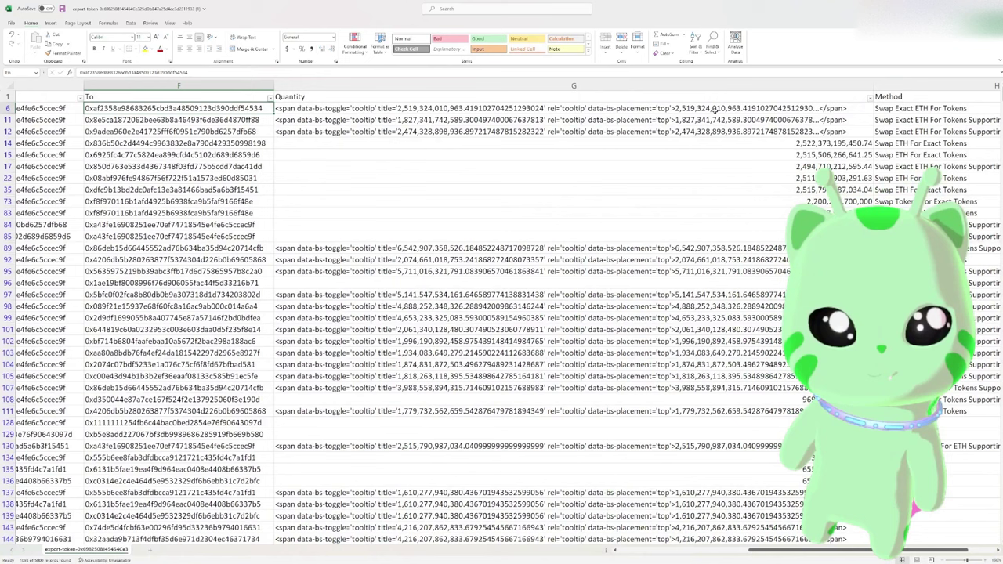
{"action": "left_click", "coordinate": [683, 109]}
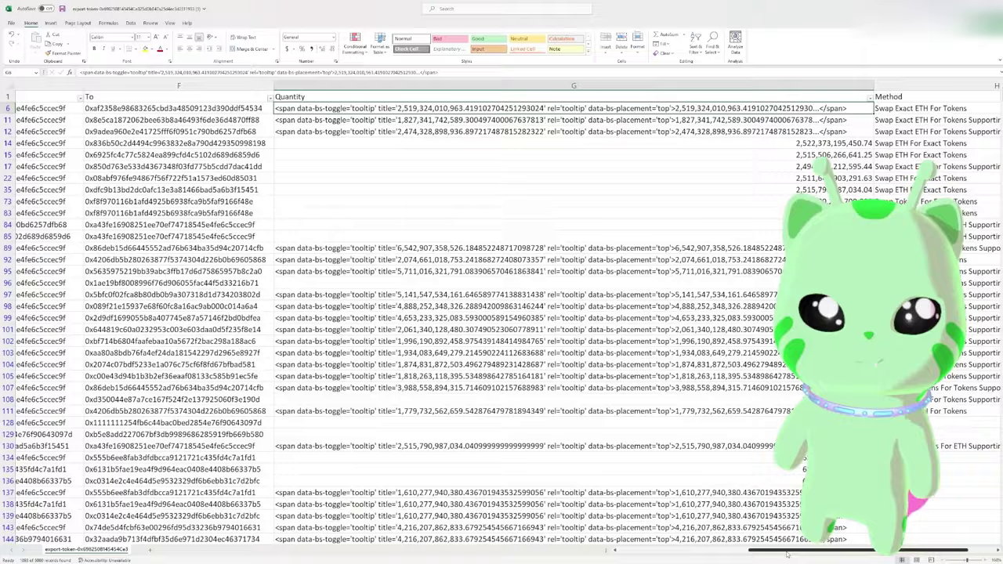
{"action": "left_click_drag", "start_coordinate": [807, 551], "coordinate": [670, 551]}
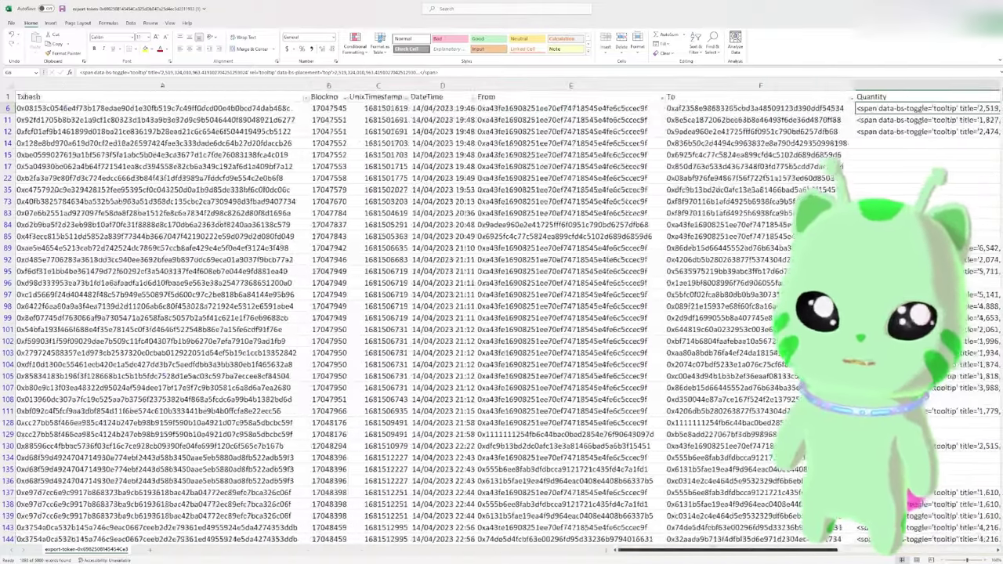
Copy row 6's transaction hash and return to the browser
{"action": "left_click", "coordinate": [226, 108]}
{"action": "key", "text": "ctrl+c"}
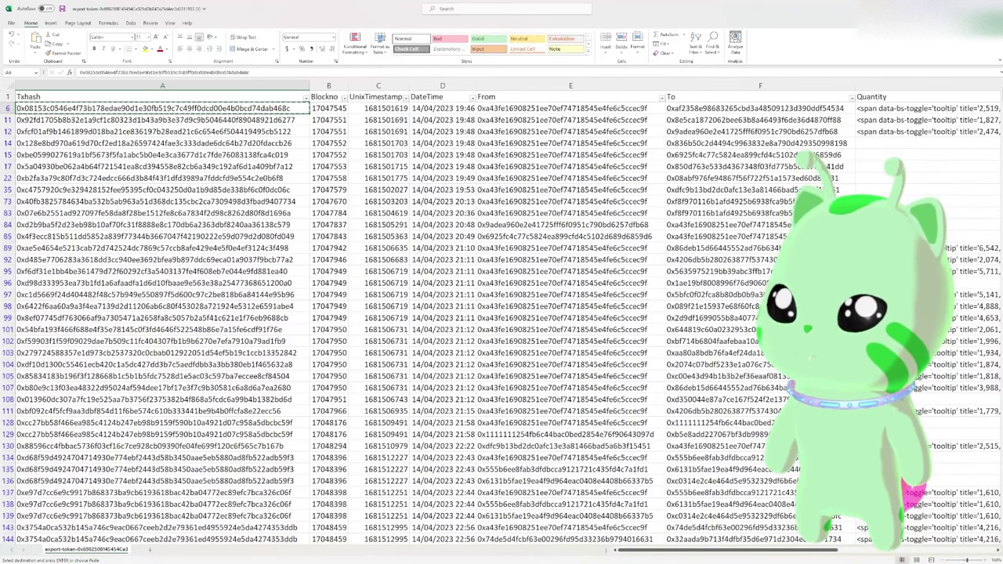
{"action": "key", "text": "alt+Tab"}
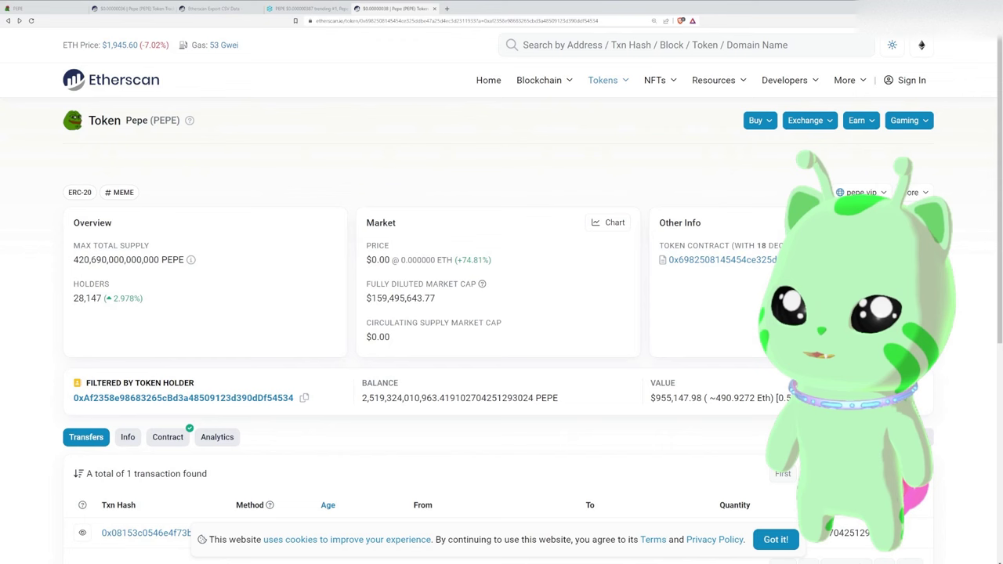
Look up the copied swap hash: $25.31 of ETH spent for $955,147.98 of PEPE
{"action": "left_click", "coordinate": [558, 45]}
{"action": "key", "text": "ctrl+v"}
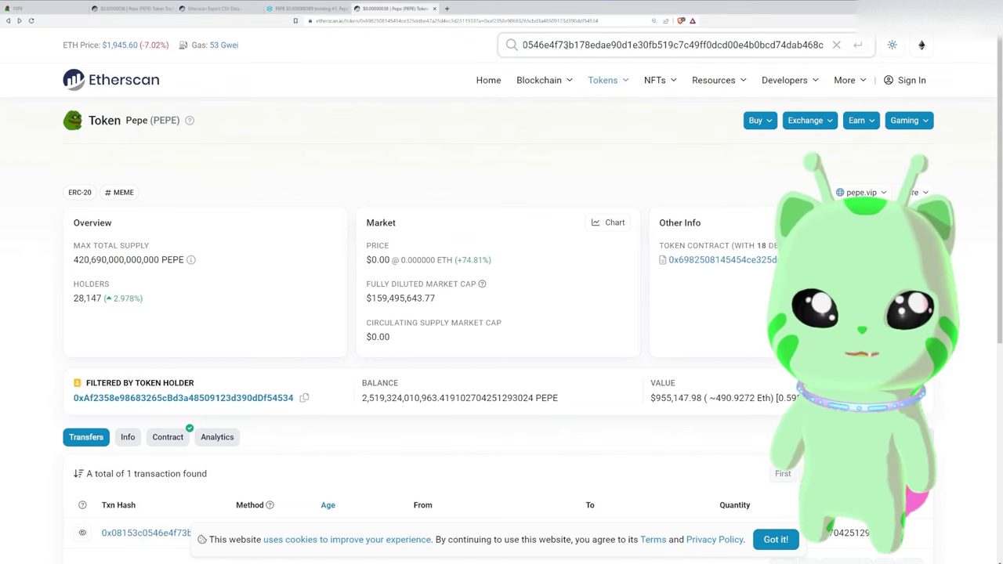
{"action": "key", "text": "Return"}
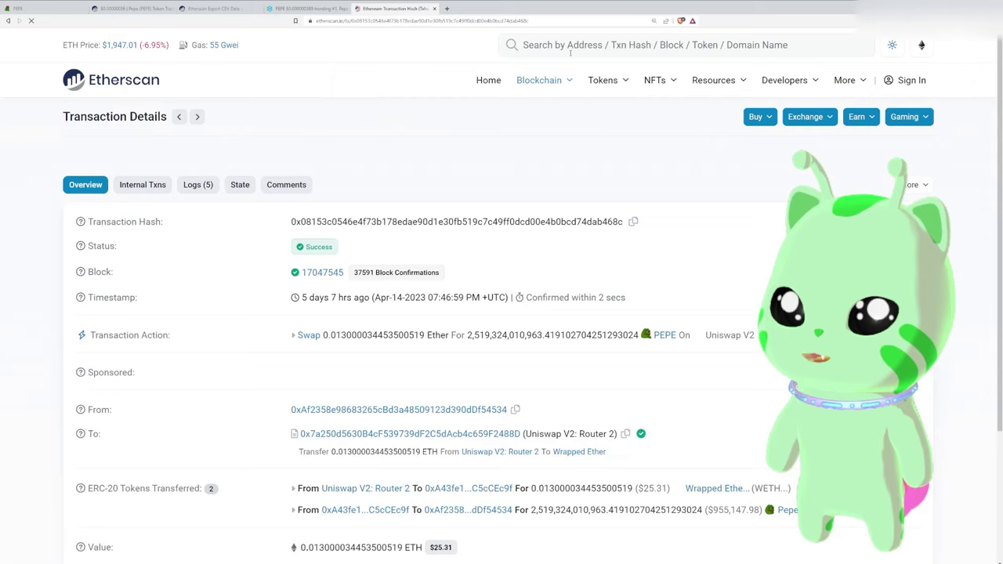
{"action": "scroll", "coordinate": [377, 231], "scroll_direction": "down", "scroll_amount": 2}
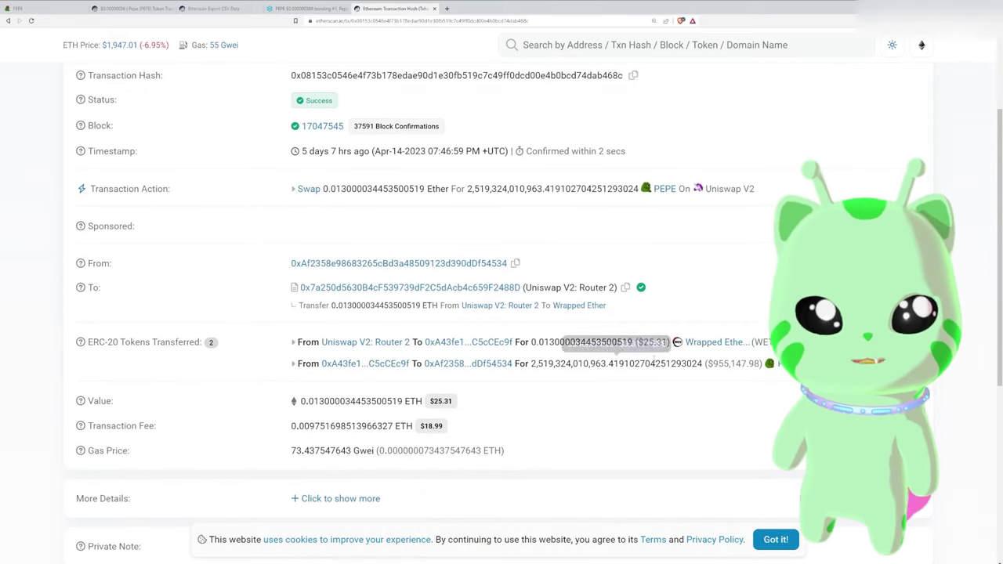
{"action": "double_click", "coordinate": [655, 343]}
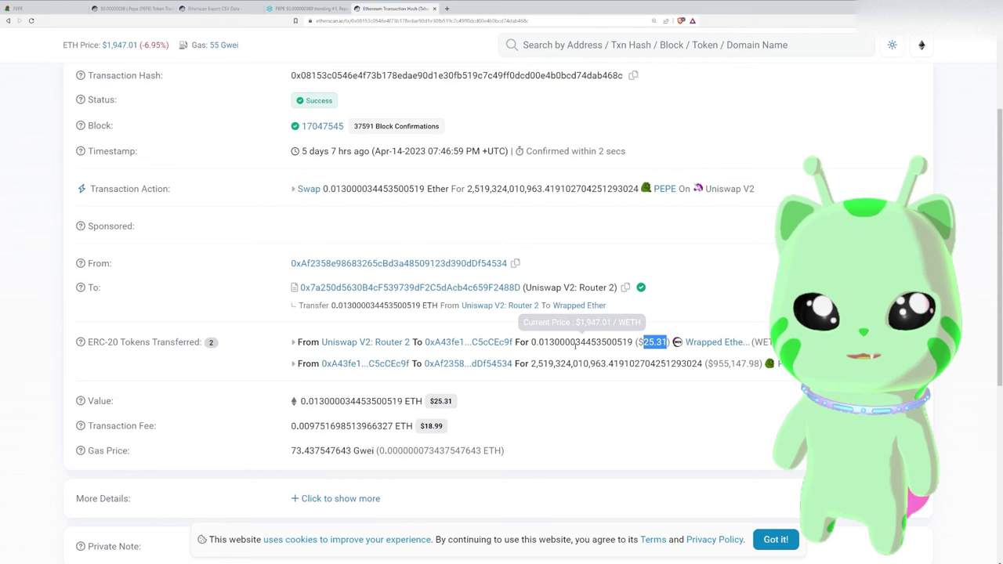
{"action": "double_click", "coordinate": [737, 364]}
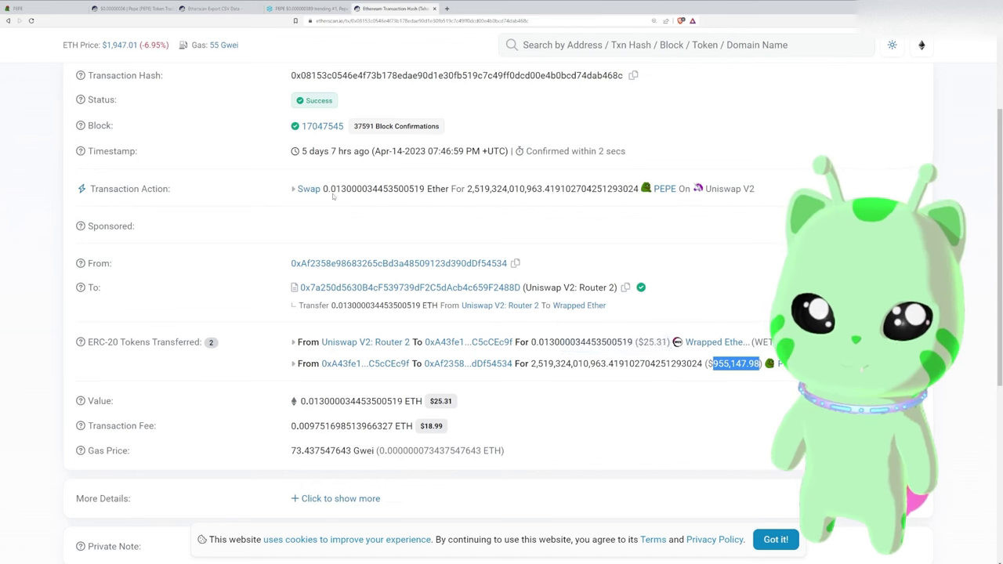
Open the buying wallet's full address page from the swap's recipient
{"action": "mouse_move", "coordinate": [335, 196]}
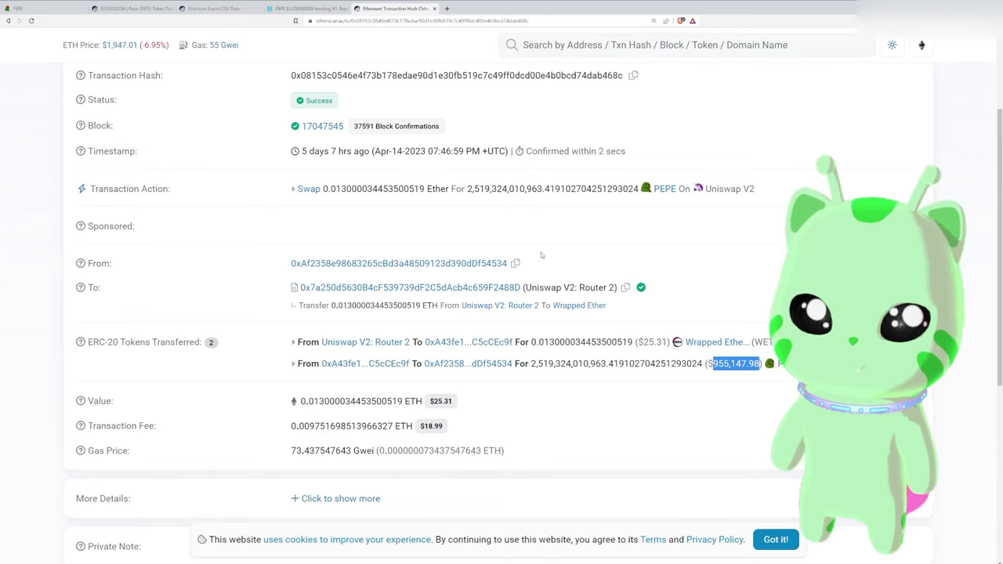
{"action": "scroll", "coordinate": [327, 284], "scroll_direction": "up", "scroll_amount": 1}
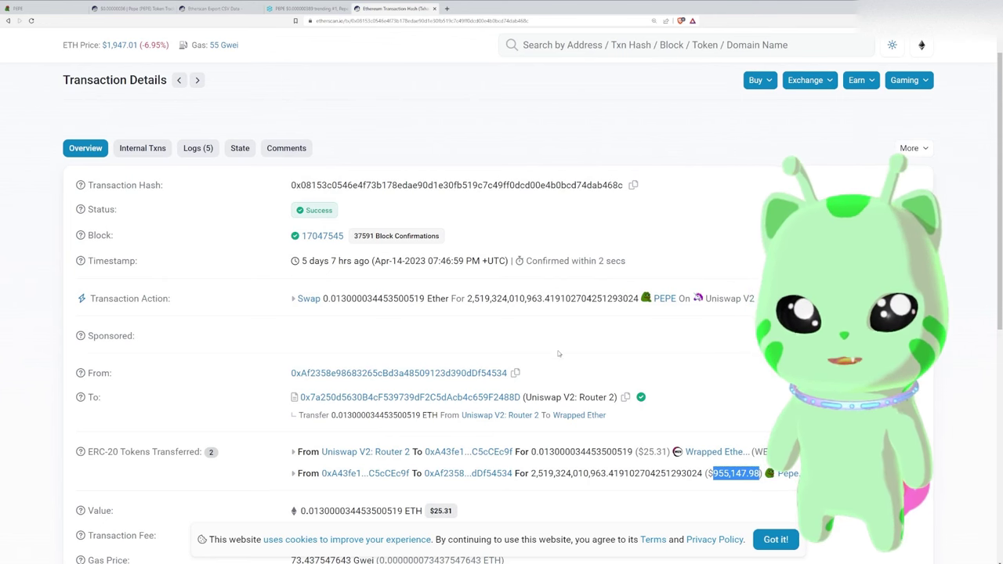
{"action": "mouse_move", "coordinate": [576, 299]}
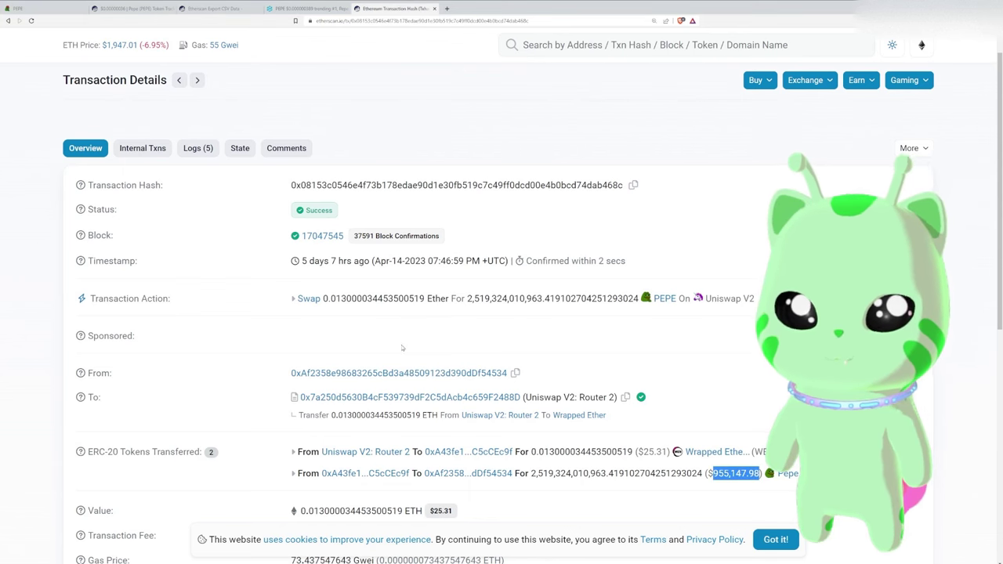
{"action": "scroll", "coordinate": [401, 373], "scroll_direction": "down", "scroll_amount": 1}
{"action": "scroll", "coordinate": [403, 374], "scroll_direction": "down", "scroll_amount": 2}
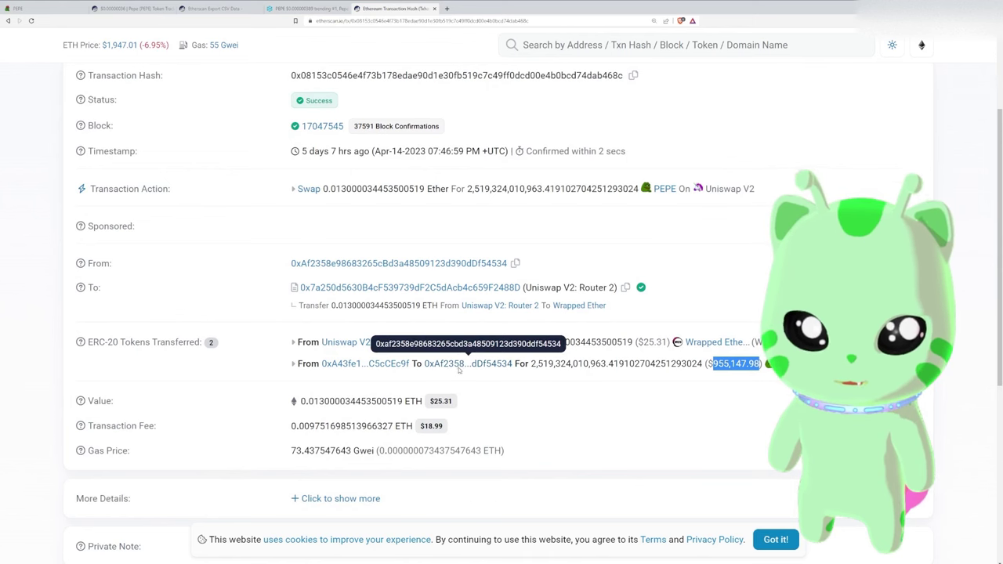
{"action": "left_click", "coordinate": [460, 368]}
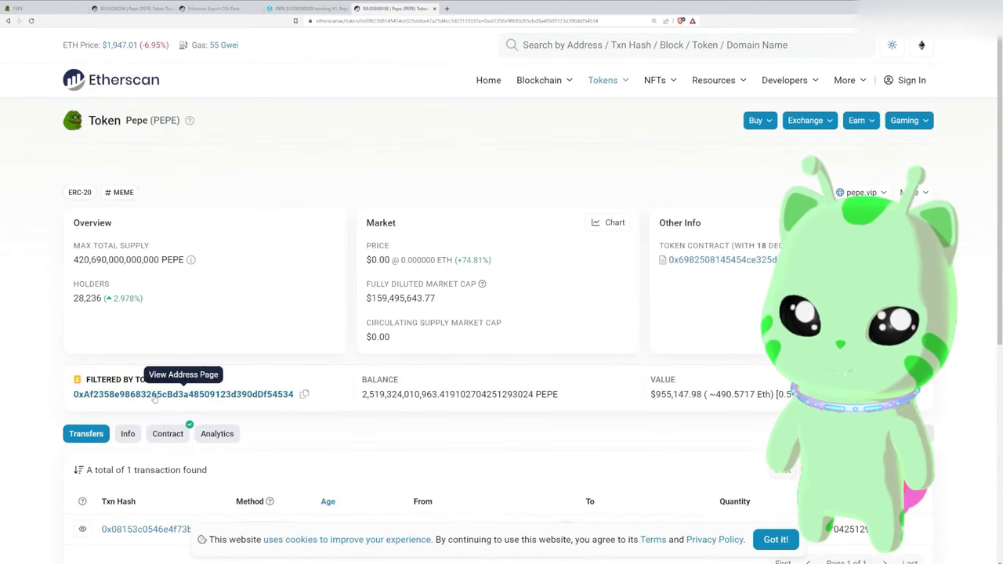
{"action": "left_click", "coordinate": [155, 396]}
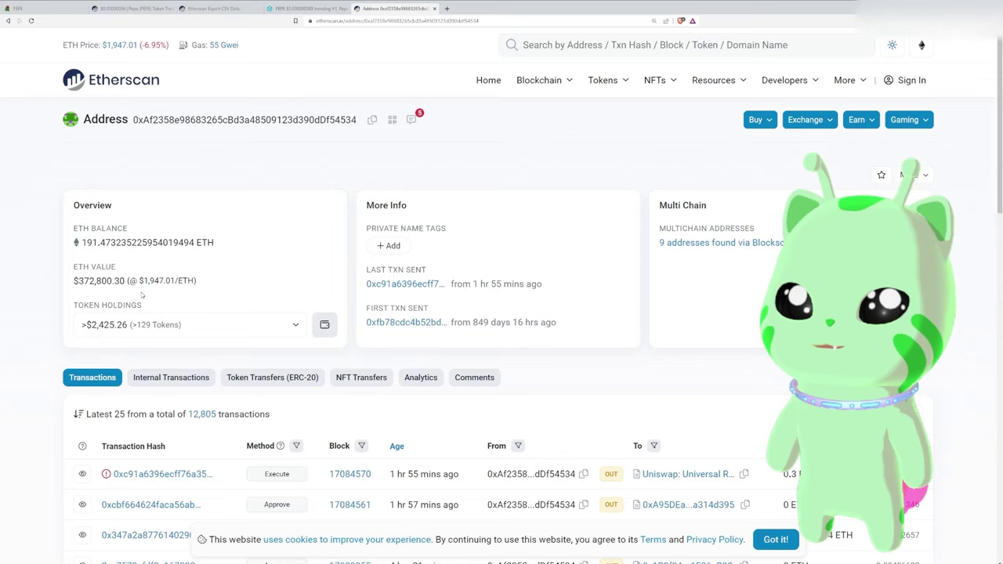
Scroll through the buying wallet's recent transactions on its address page
{"action": "scroll", "coordinate": [508, 443], "scroll_direction": "down", "scroll_amount": 3}
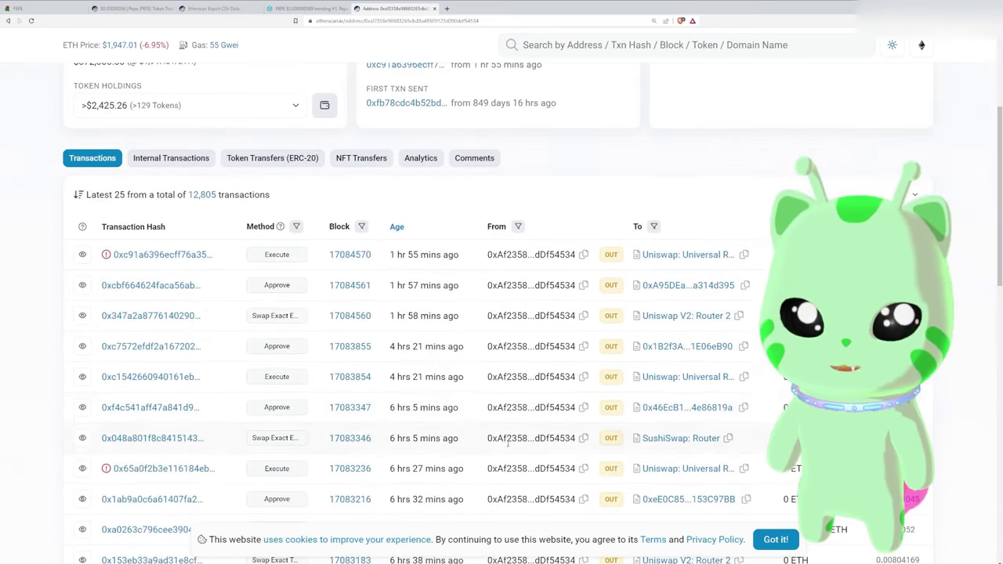
{"action": "scroll", "coordinate": [414, 383], "scroll_direction": "up", "scroll_amount": 2}
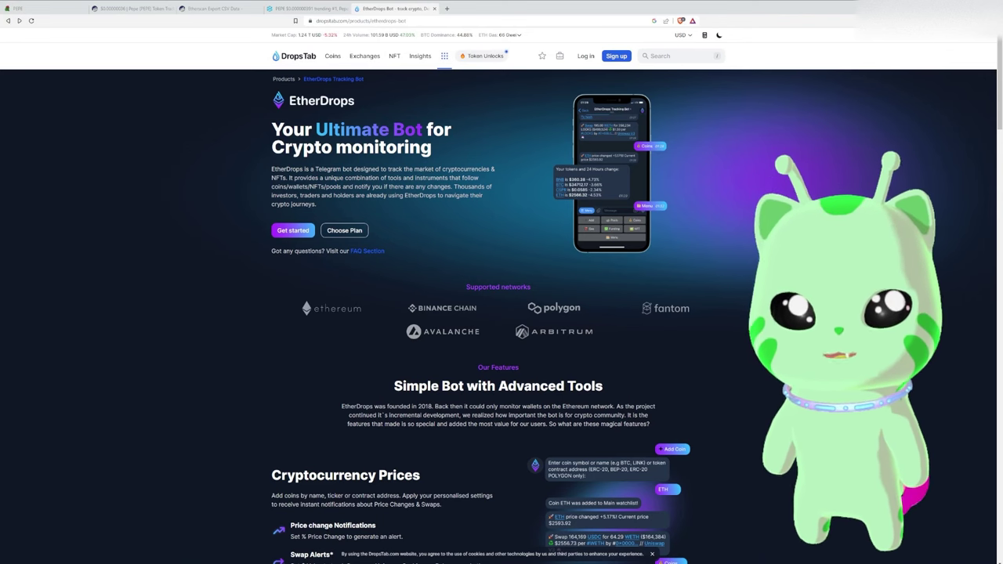
{"action": "left_click", "coordinate": [349, 229]}
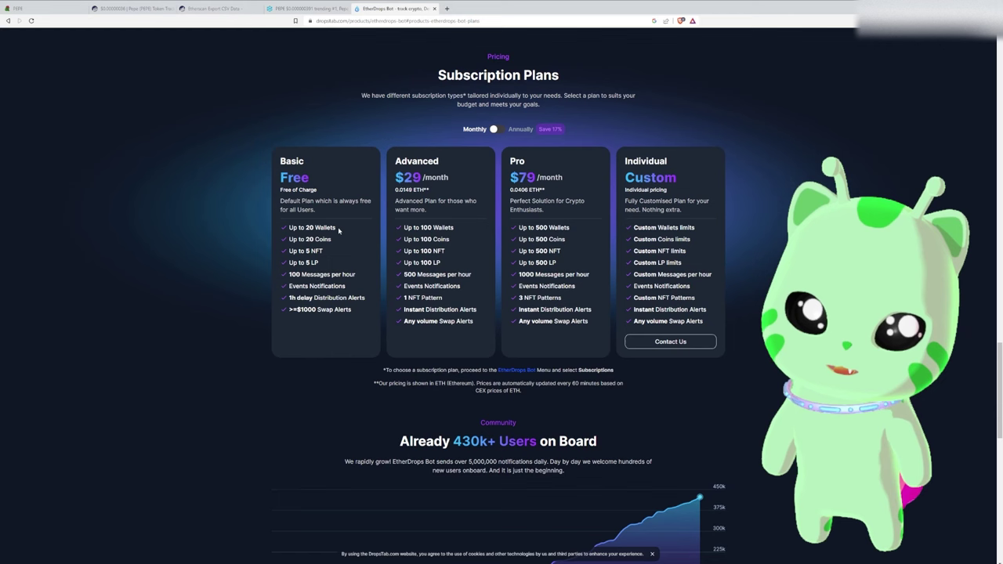
{"action": "left_click_drag", "start_coordinate": [337, 228], "coordinate": [288, 231]}
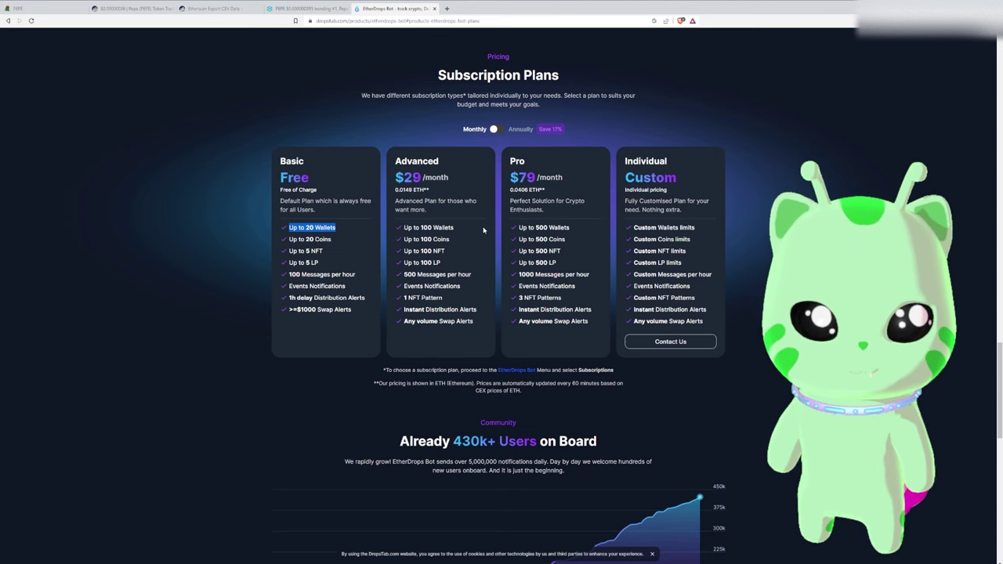
{"action": "double_click", "coordinate": [326, 227]}
{"action": "left_click", "coordinate": [326, 227]}
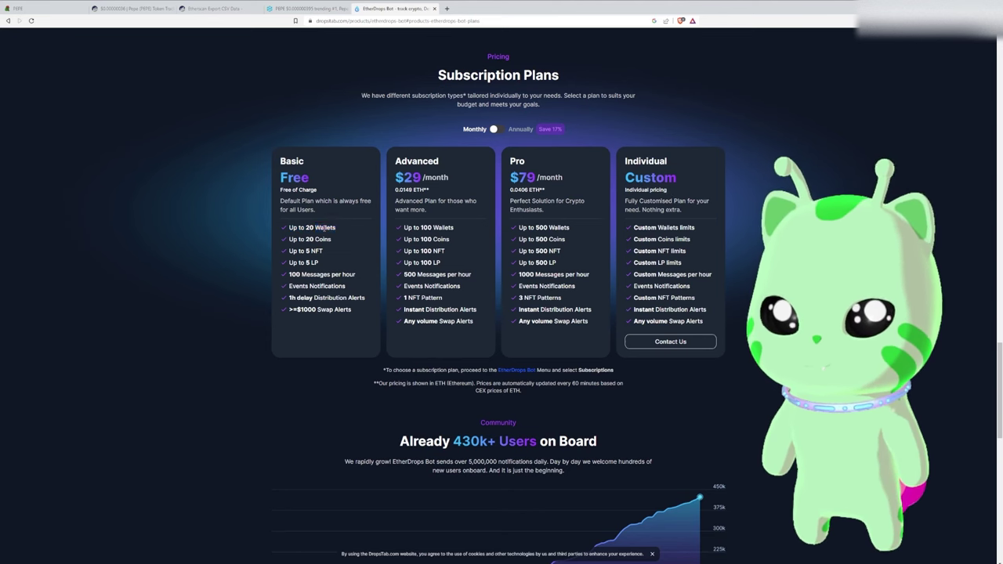
{"action": "triple_click", "coordinate": [326, 227]}
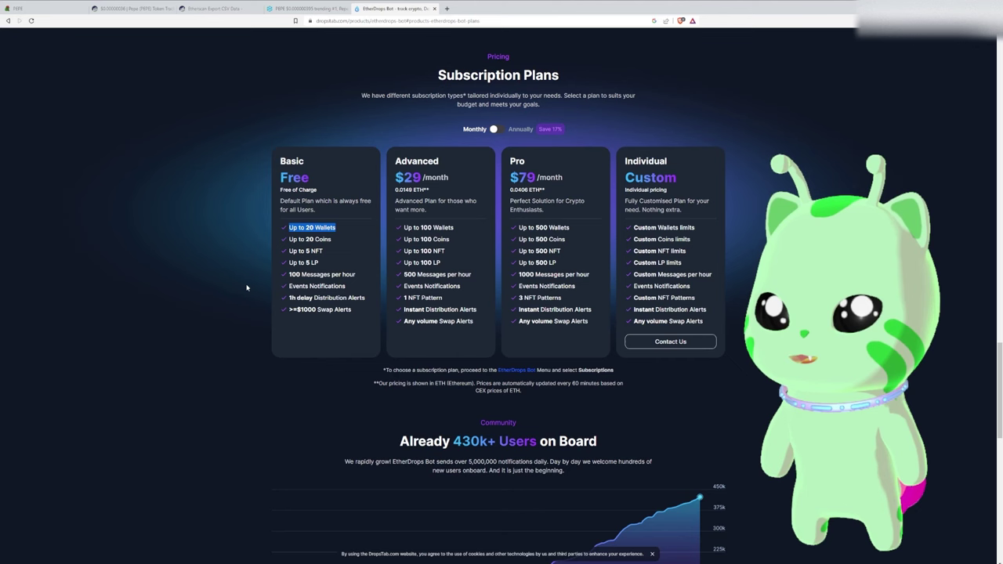
{"action": "double_click", "coordinate": [310, 227]}
{"action": "left_click", "coordinate": [310, 227]}
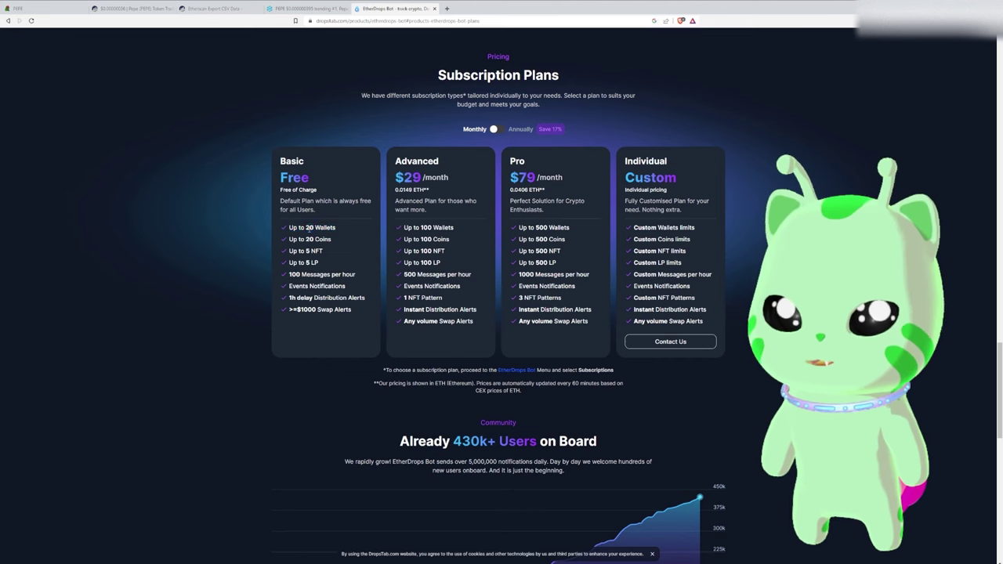
{"action": "double_click", "coordinate": [310, 227]}
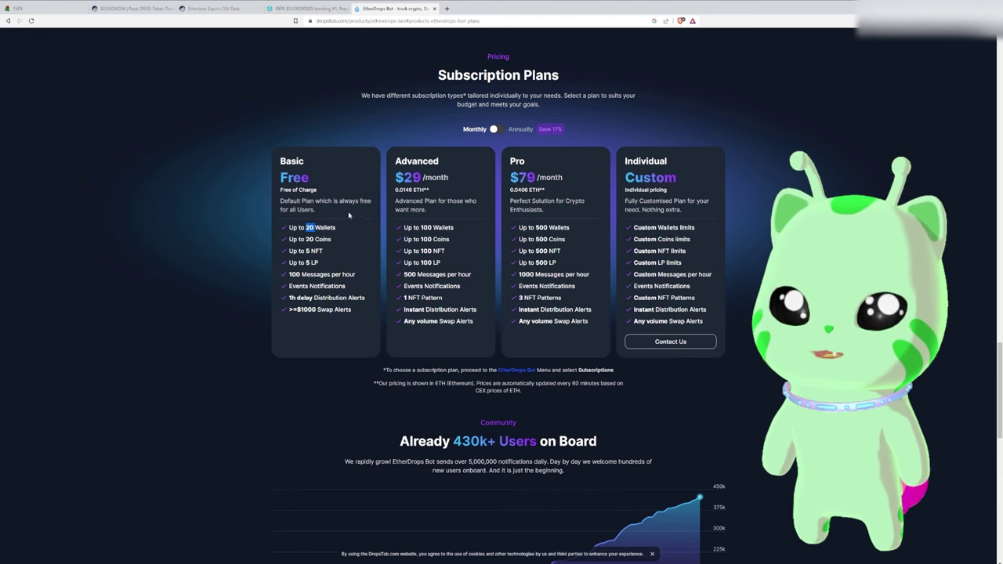
{"action": "key", "text": "alt+Left"}
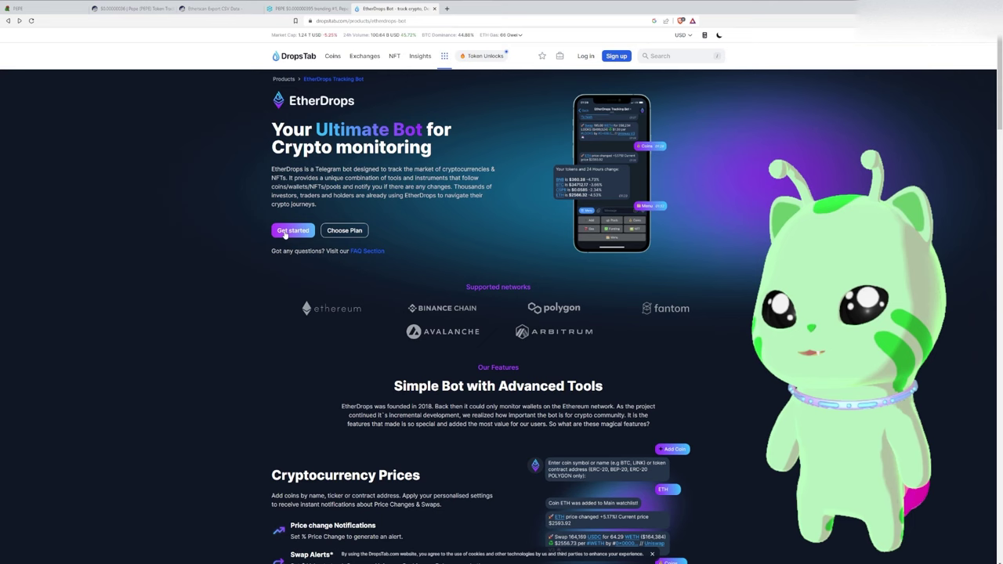
Start the EtherDrops bot and open its chat via the Telegram Desktop prompt
{"action": "left_click", "coordinate": [286, 232]}
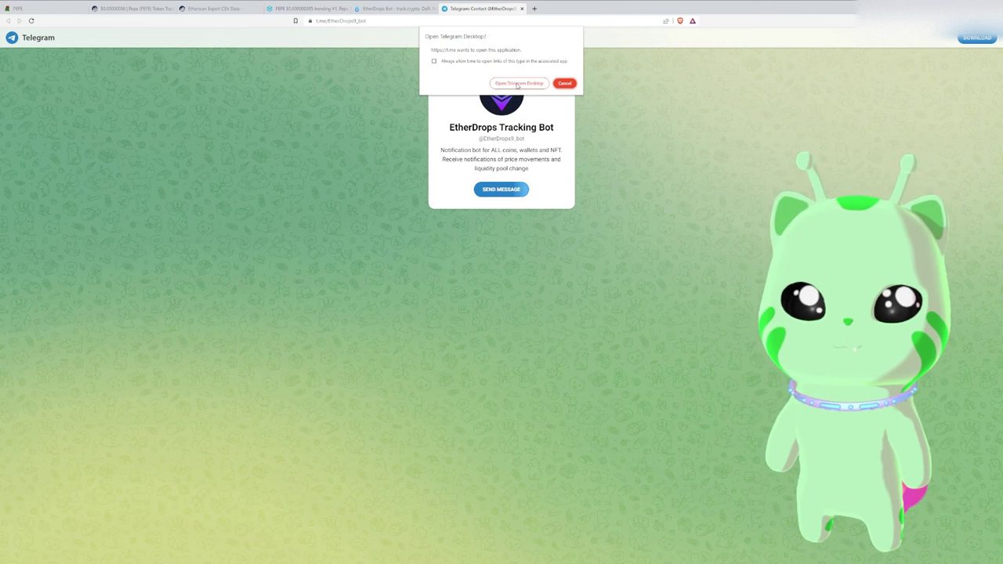
{"action": "left_click", "coordinate": [517, 84]}
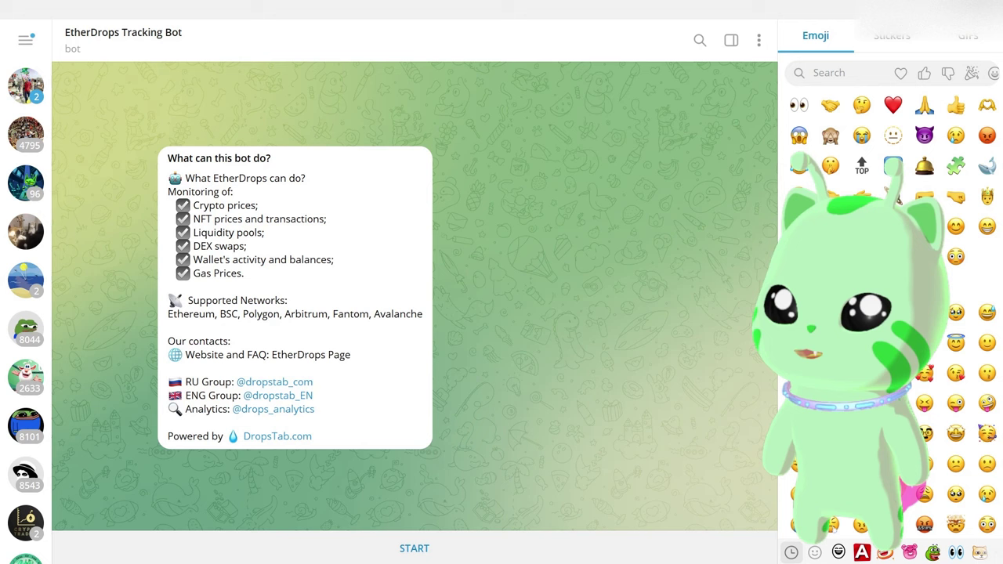
Start the EtherDrops bot, add a wallet, and confirm ETH, BSC, FTM, POLYGON, AVAX, ARBITRUM networks
{"action": "left_click", "coordinate": [388, 542]}
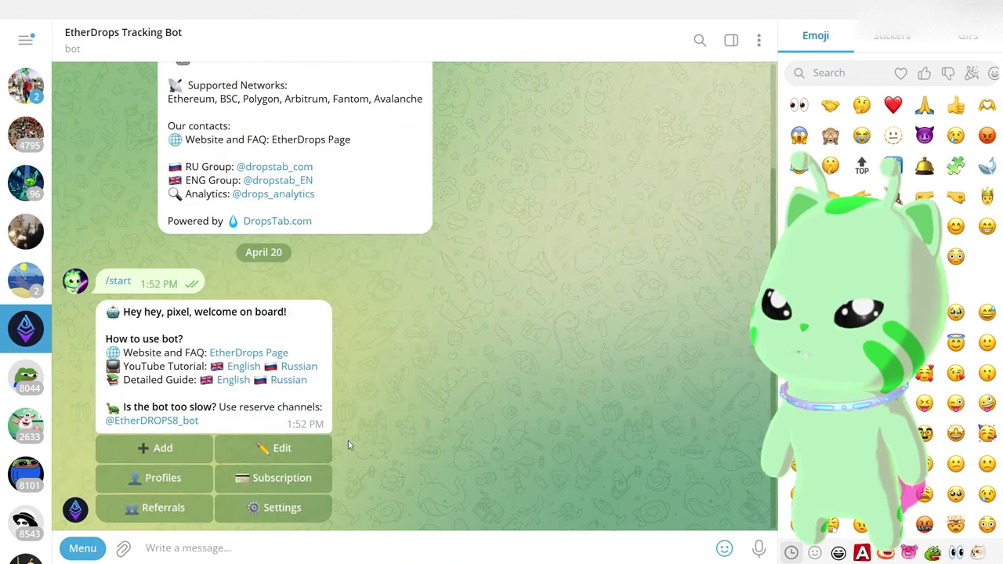
{"action": "double_click", "coordinate": [166, 453]}
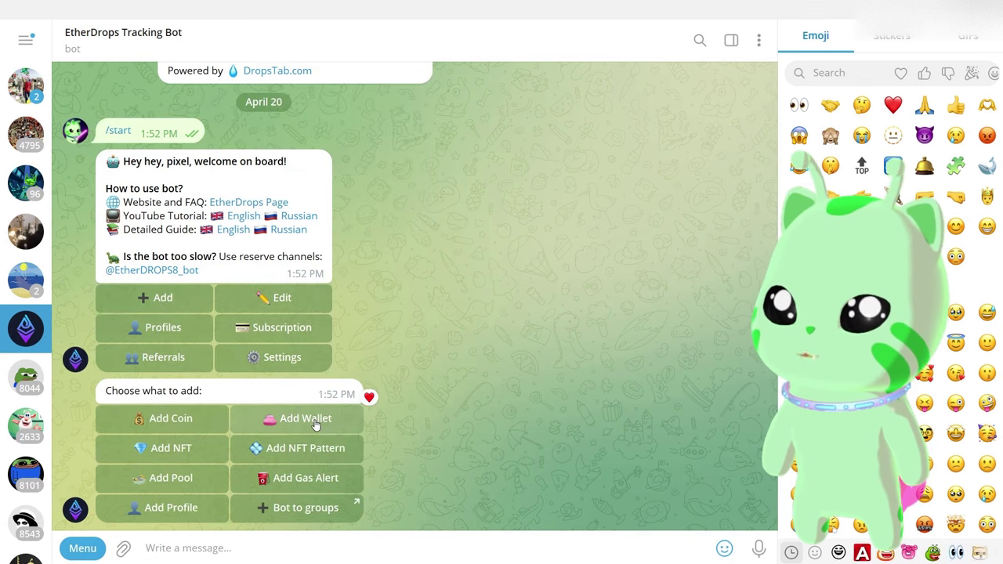
{"action": "left_click", "coordinate": [315, 421]}
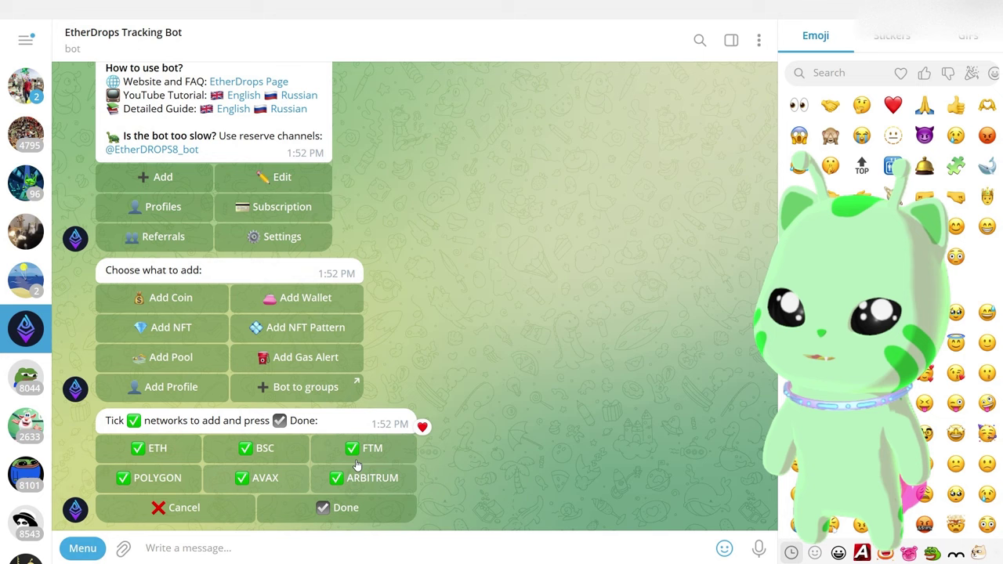
{"action": "left_click", "coordinate": [355, 515]}
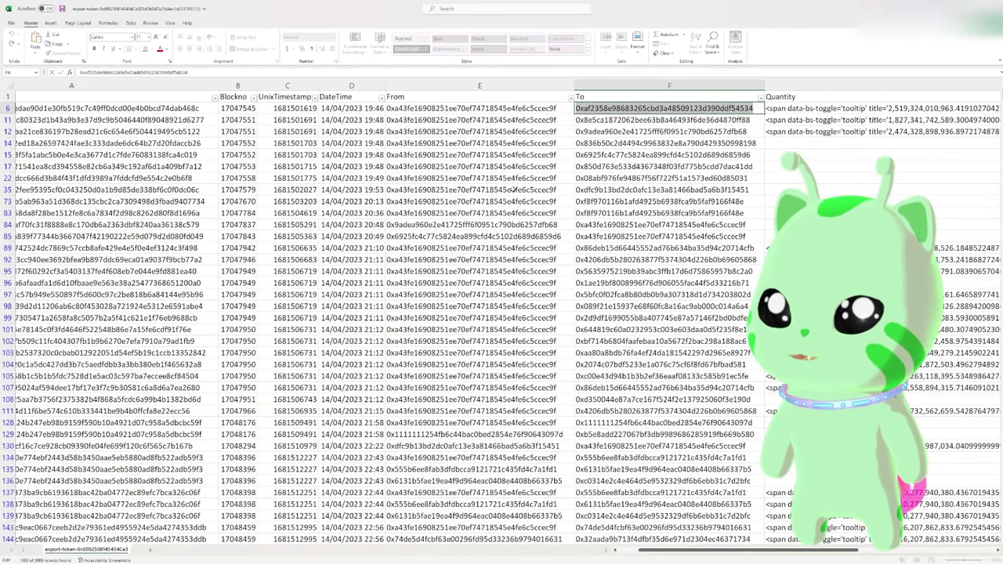
Paste the buyer's wallet address from Excel cell F6 into the EtherDrops bot's message box
{"action": "left_click", "coordinate": [638, 113]}
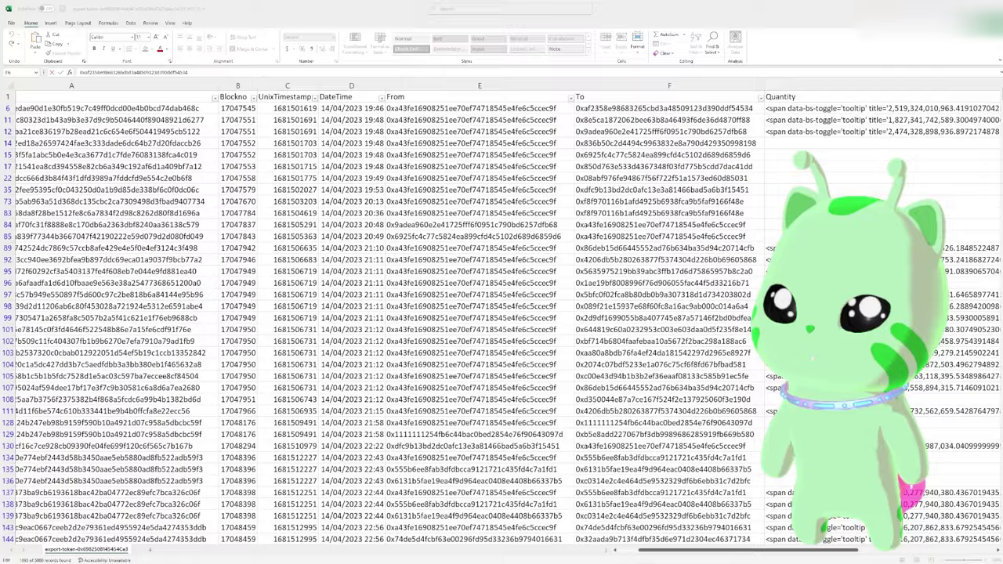
{"action": "key", "text": "alt+Tab"}
{"action": "type", "text": "0xaf2358e98683265cbd3a48509123d390ddf54534"}
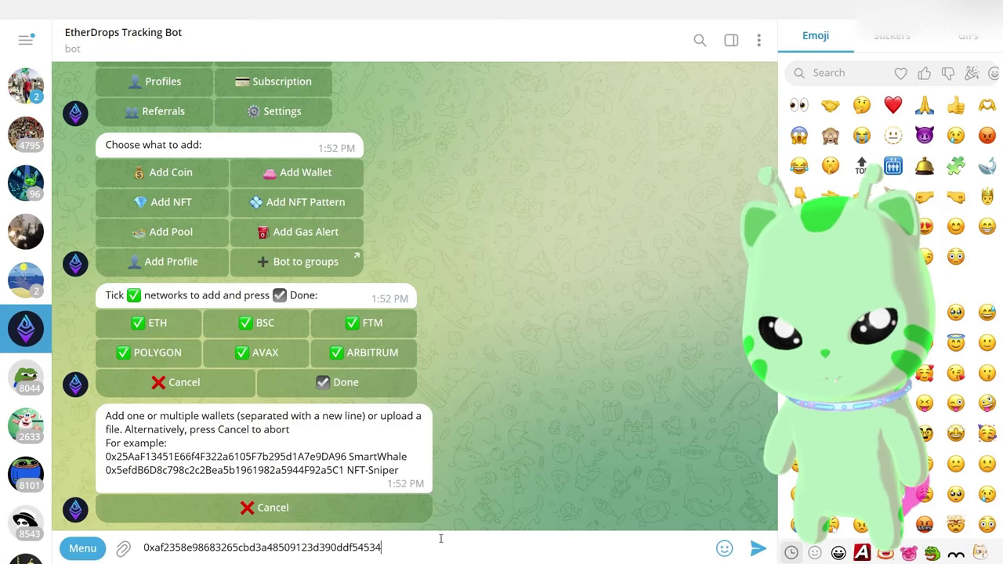
Send the wallet address; the bot replies it is already watchlisted as pepebuyer
{"action": "key", "text": "Return"}
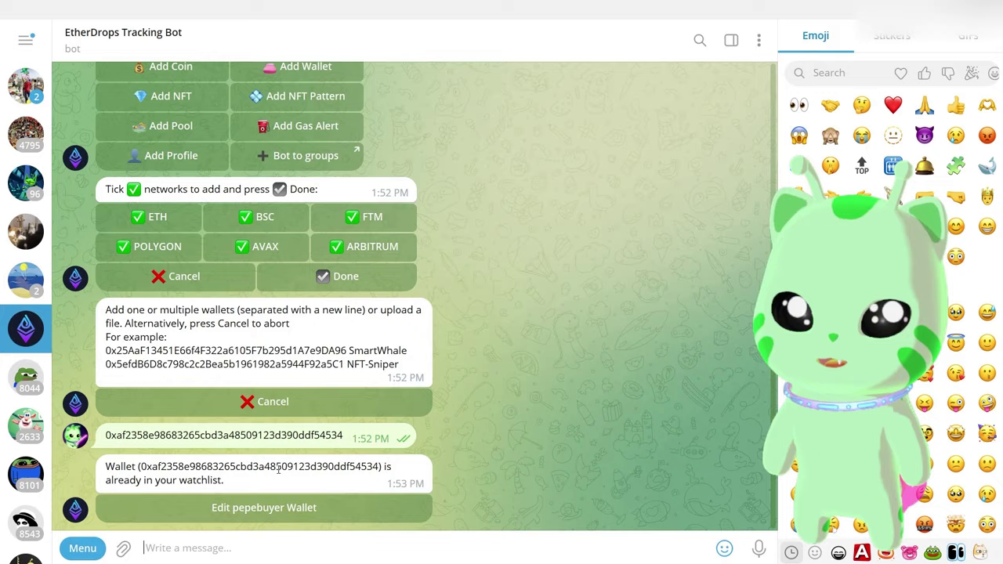
{"action": "scroll", "coordinate": [278, 486], "scroll_direction": "up", "scroll_amount": 5}
{"action": "scroll", "coordinate": [279, 485], "scroll_direction": "down", "scroll_amount": 3}
{"action": "scroll", "coordinate": [278, 486], "scroll_direction": "down", "scroll_amount": 2}
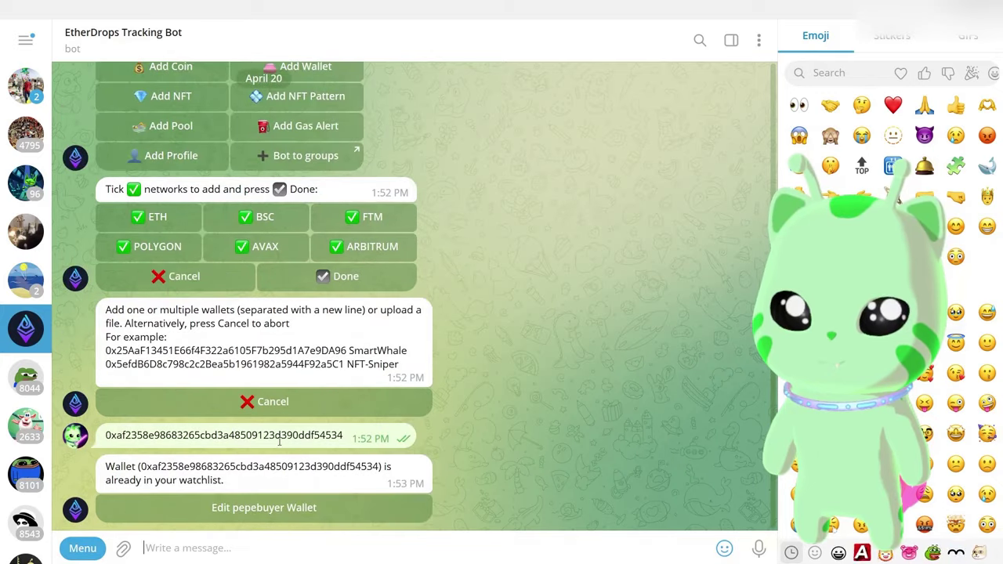
{"action": "double_click", "coordinate": [274, 504]}
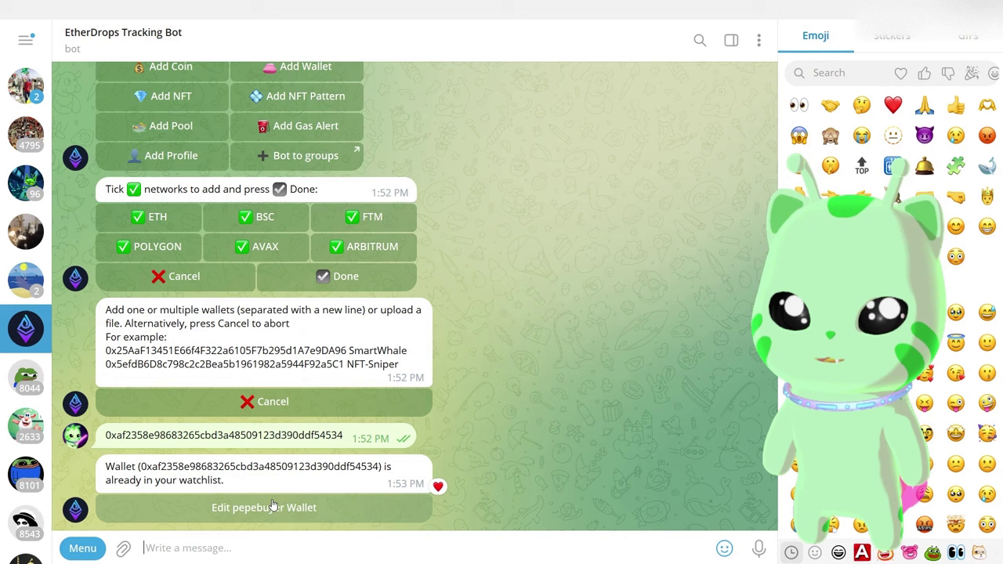
{"action": "double_click", "coordinate": [213, 496]}
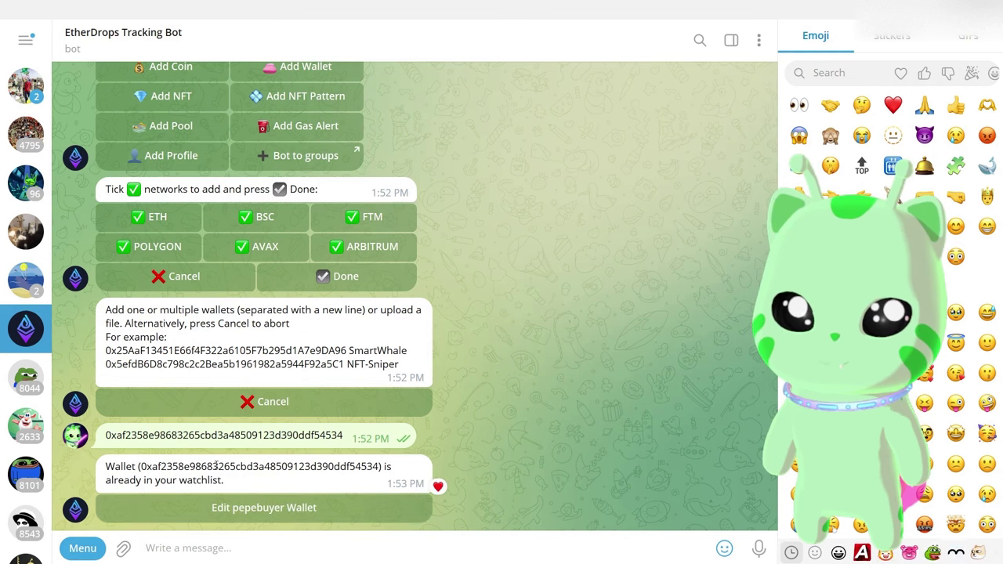
{"action": "scroll", "coordinate": [216, 486], "scroll_direction": "up", "scroll_amount": 10}
{"action": "scroll", "coordinate": [219, 470], "scroll_direction": "up", "scroll_amount": 3}
{"action": "scroll", "coordinate": [220, 471], "scroll_direction": "down", "scroll_amount": 12}
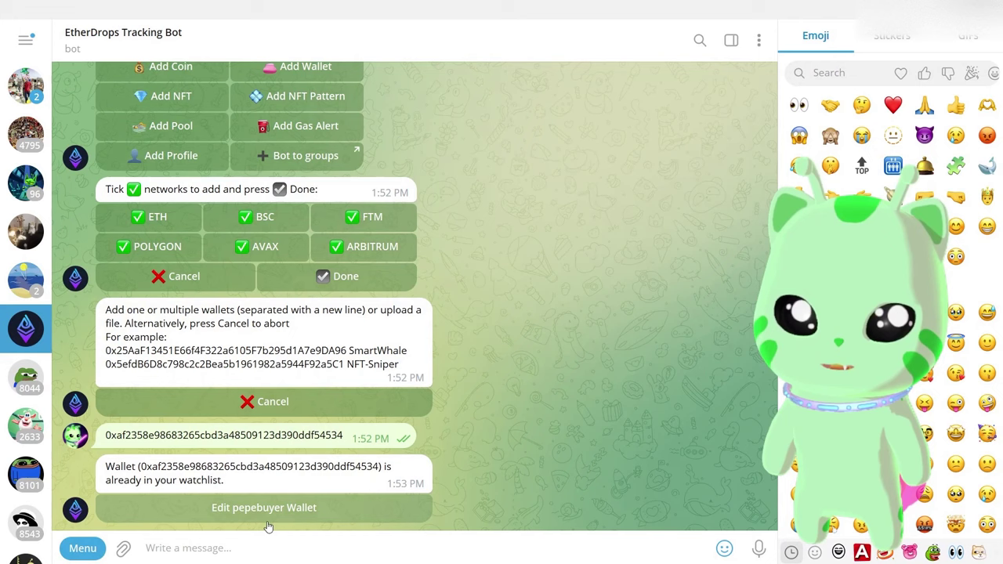
Choose /menu from the bot's command list to bring back its main menu
{"action": "left_click", "coordinate": [88, 548]}
{"action": "scroll", "coordinate": [180, 494], "scroll_direction": "down", "scroll_amount": 5}
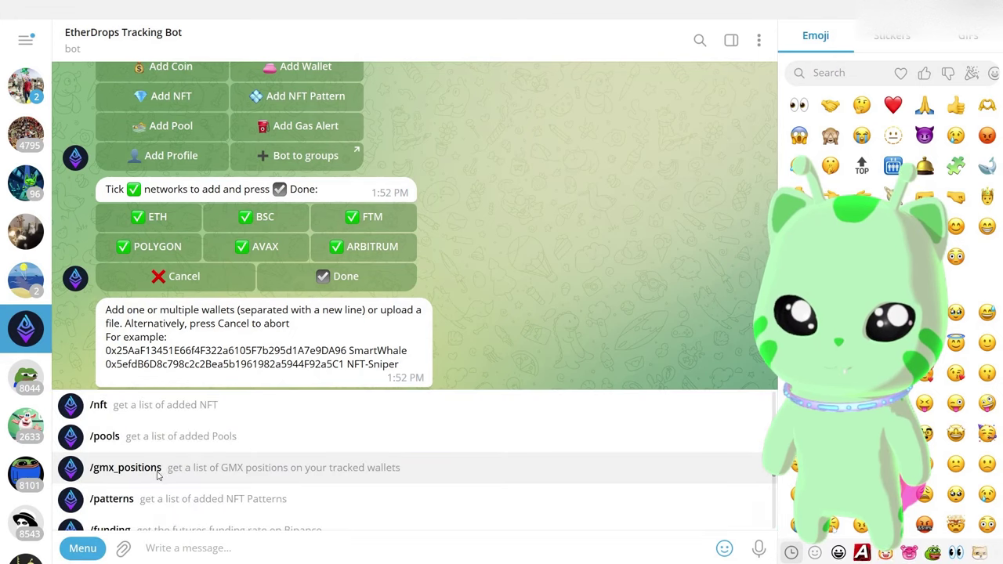
{"action": "scroll", "coordinate": [188, 496], "scroll_direction": "up", "scroll_amount": 5}
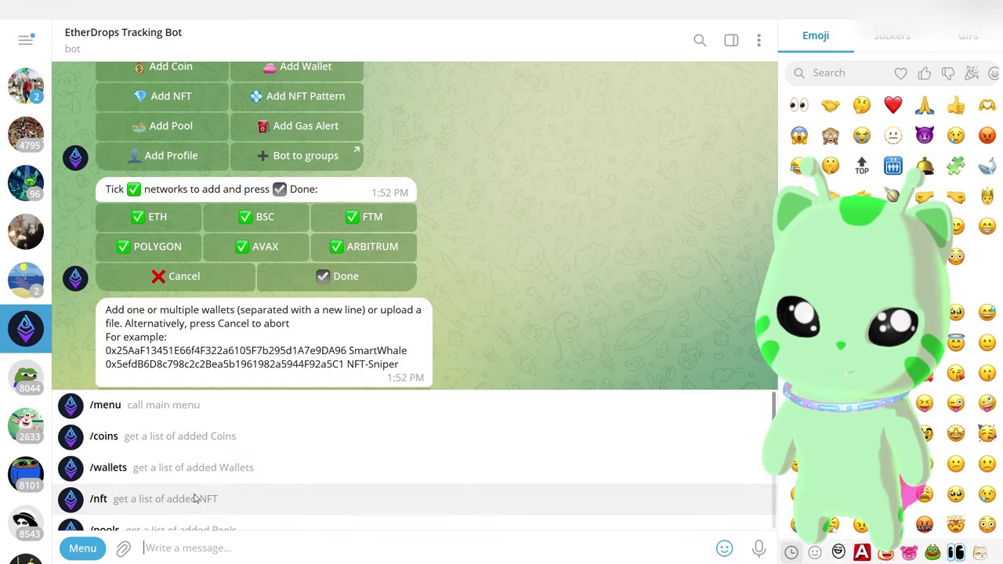
{"action": "left_click", "coordinate": [157, 405]}
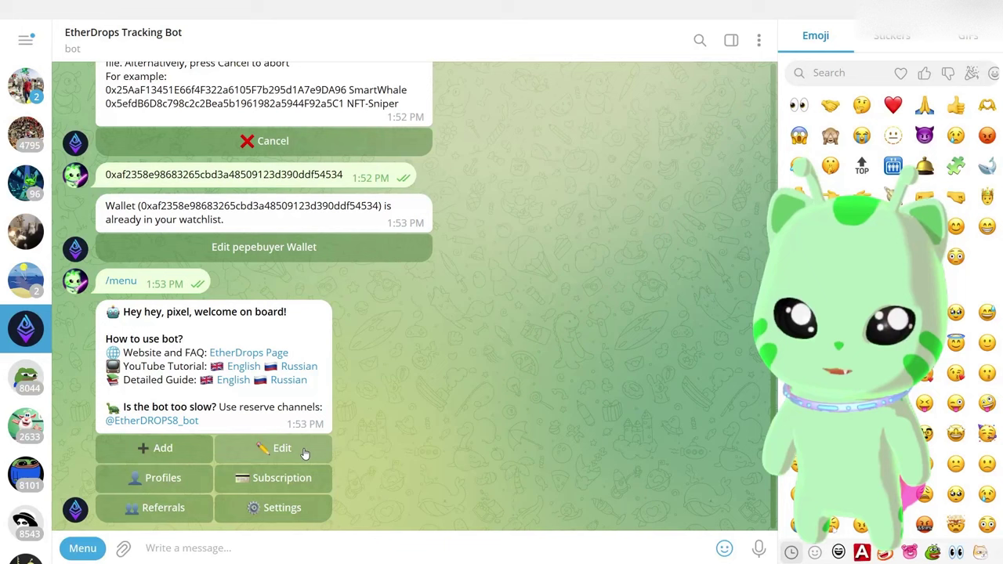
Review the Main profile's three wallets, then open the pepebuyer $683 BOOTY buy transaction on Etherscan
{"action": "left_click", "coordinate": [163, 480]}
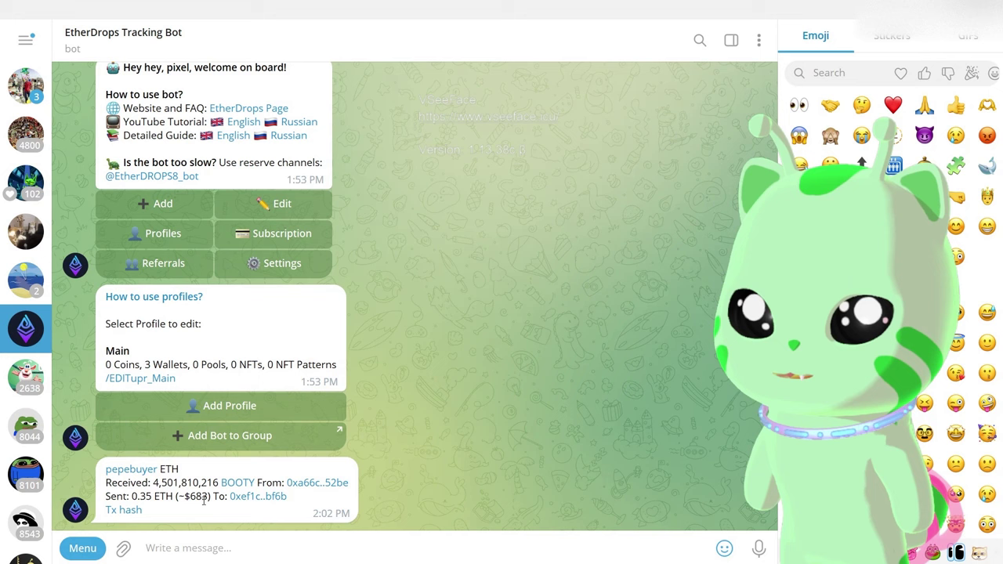
{"action": "left_click_drag", "start_coordinate": [197, 500], "coordinate": [154, 483]}
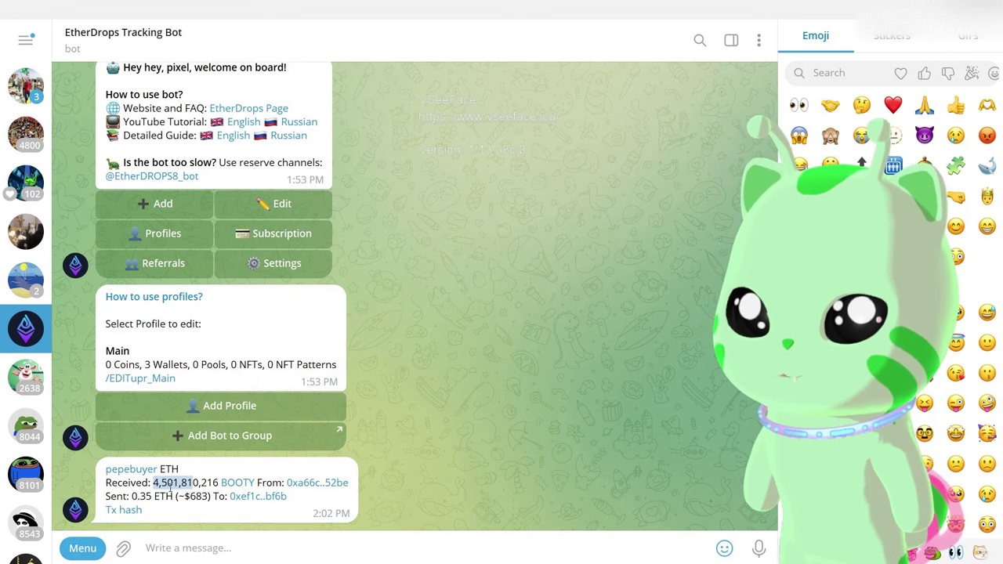
{"action": "left_click", "coordinate": [127, 513]}
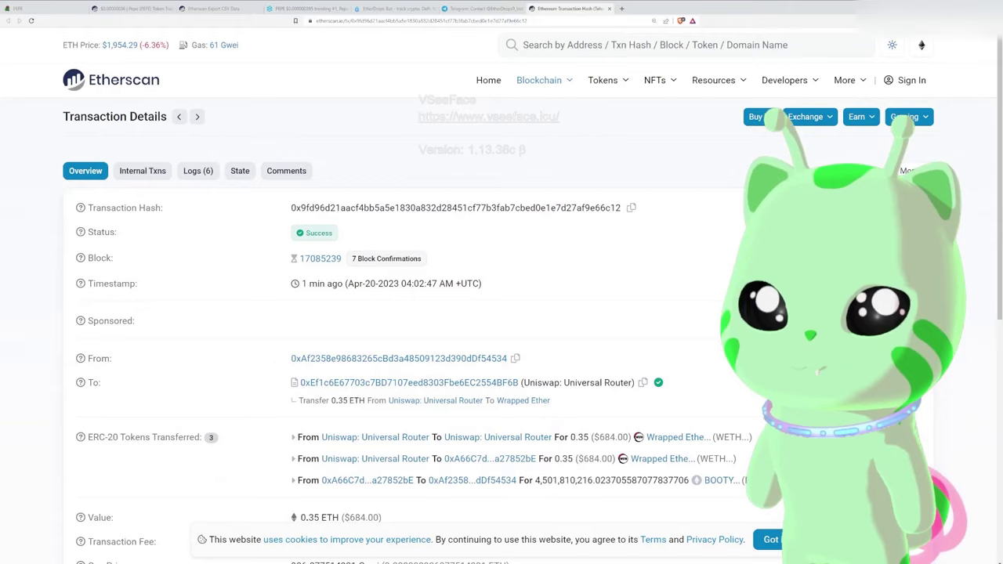
Go from the transaction to the BOOTY token tracker page and select its address-bar URL
{"action": "scroll", "coordinate": [502, 313], "scroll_direction": "down", "scroll_amount": 3}
{"action": "scroll", "coordinate": [623, 313], "scroll_direction": "down", "scroll_amount": 2}
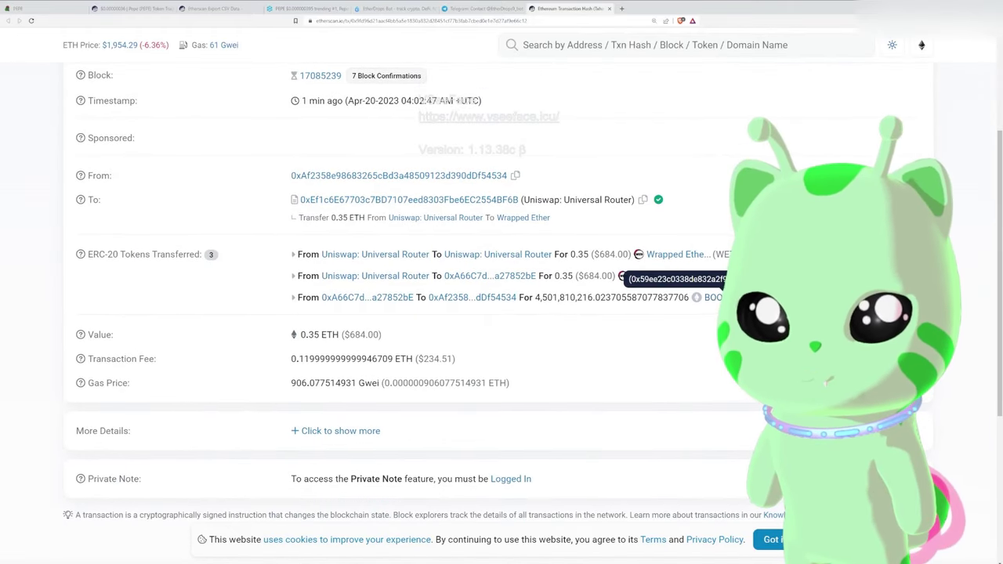
{"action": "left_click", "coordinate": [709, 297]}
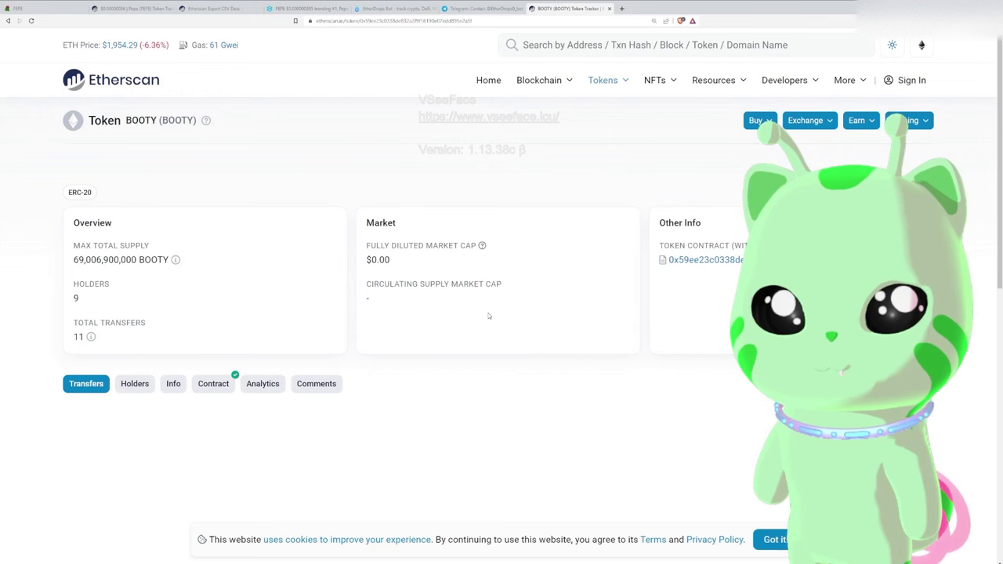
{"action": "left_click", "coordinate": [703, 260]}
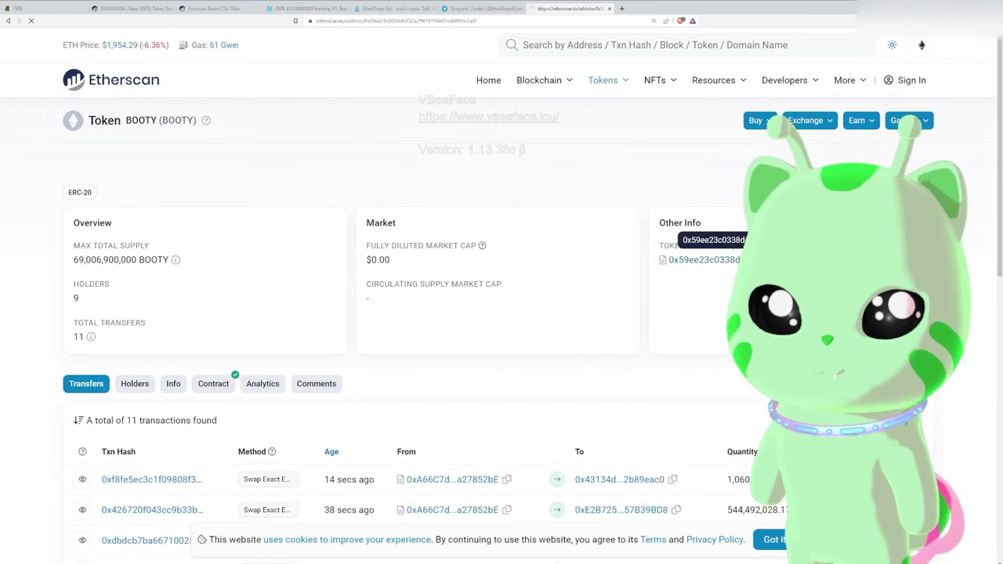
{"action": "left_click", "coordinate": [397, 342]}
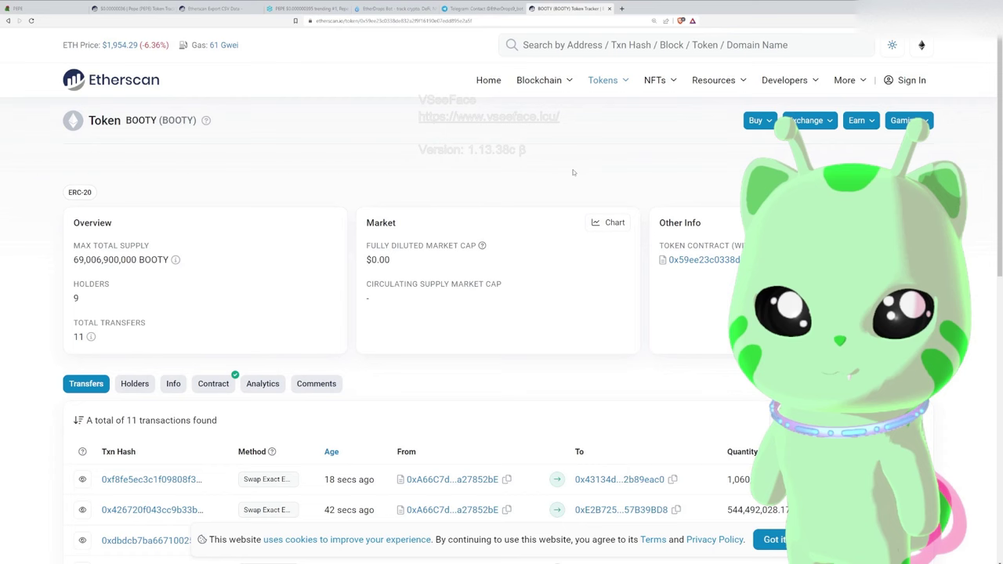
{"action": "left_click", "coordinate": [393, 20]}
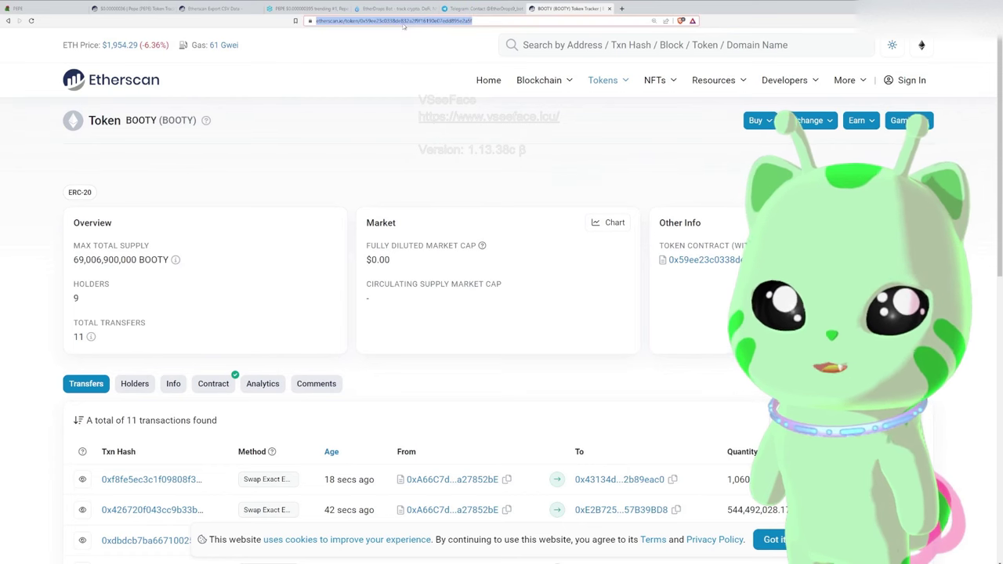
Search DEXTools for the BOOTY contract address and open the BOOTY/WETH pair
{"action": "left_click", "coordinate": [313, 9]}
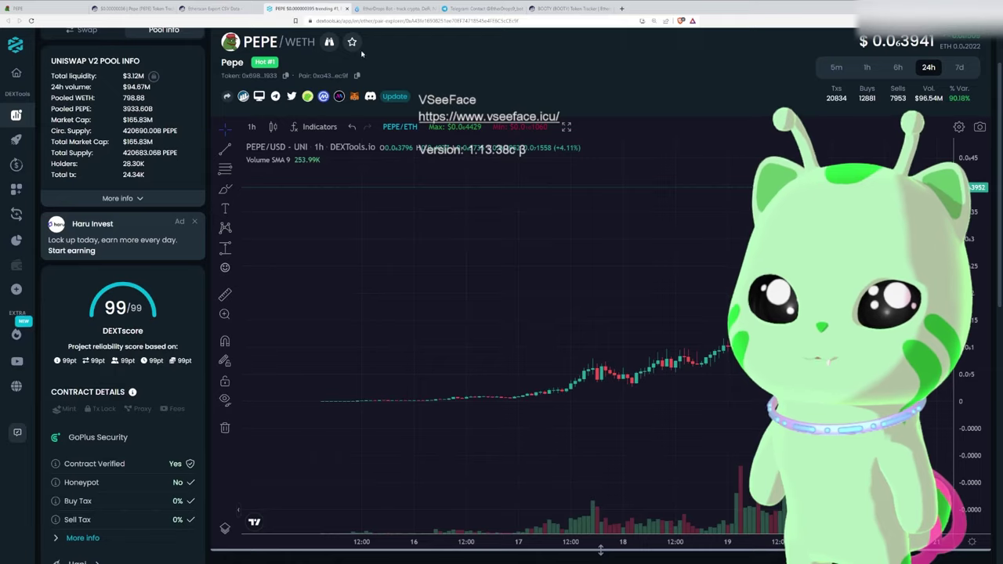
{"action": "left_click", "coordinate": [379, 52]}
{"action": "key", "text": "ctrl+v"}
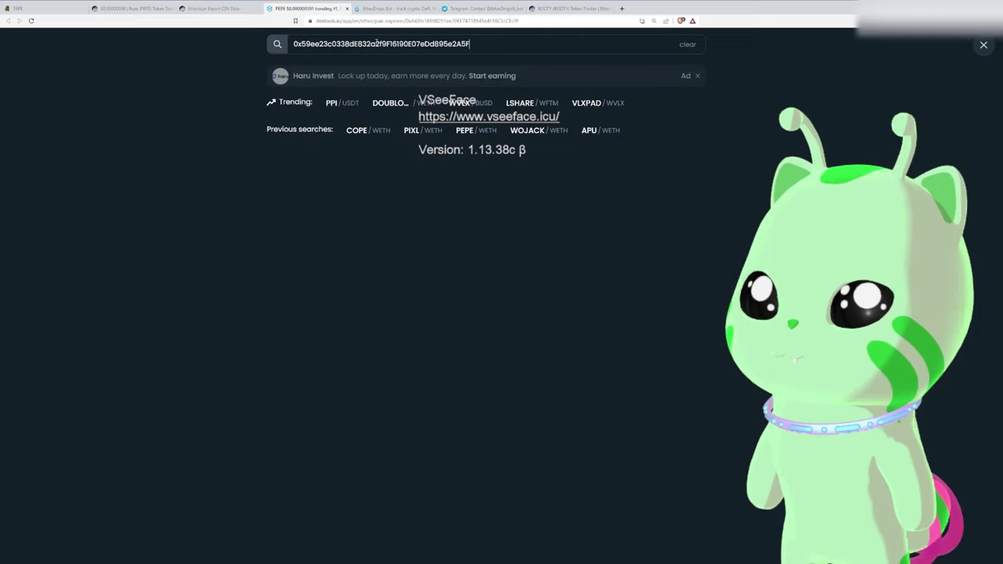
{"action": "left_click", "coordinate": [342, 174]}
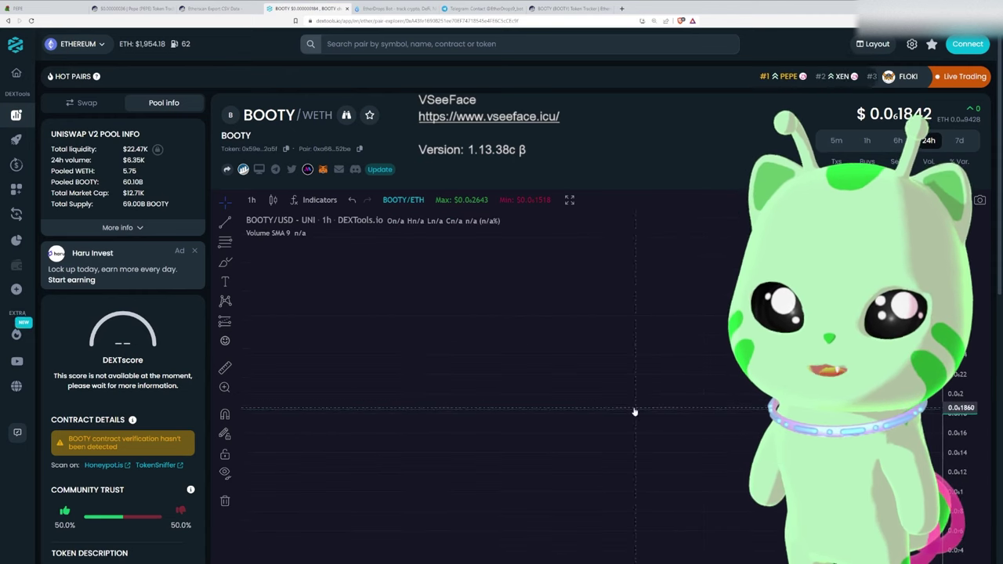
Switch the chart to 5-minute candles and check $12.71K market cap and $22.47K liquidity
{"action": "left_click", "coordinate": [251, 200]}
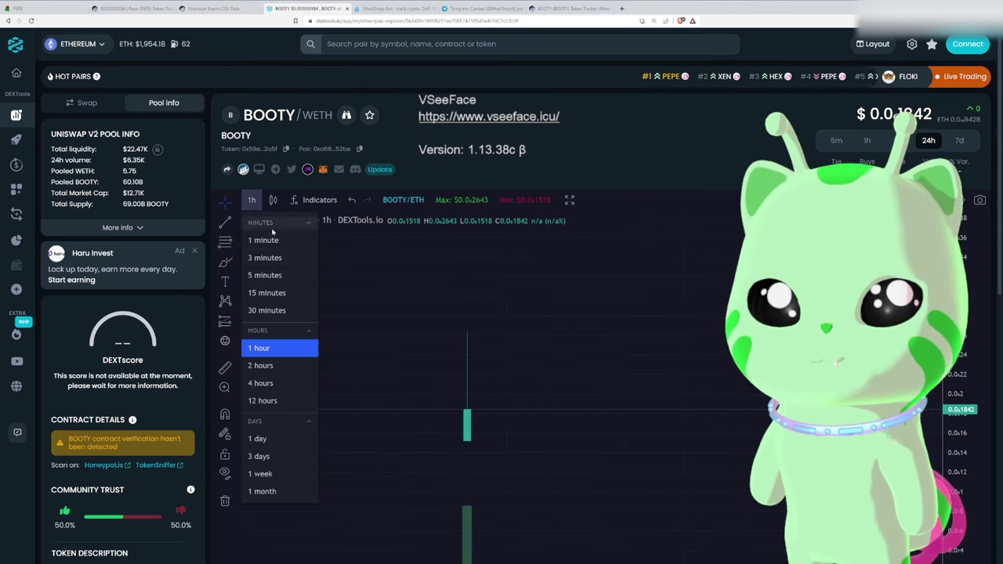
{"action": "left_click", "coordinate": [271, 270]}
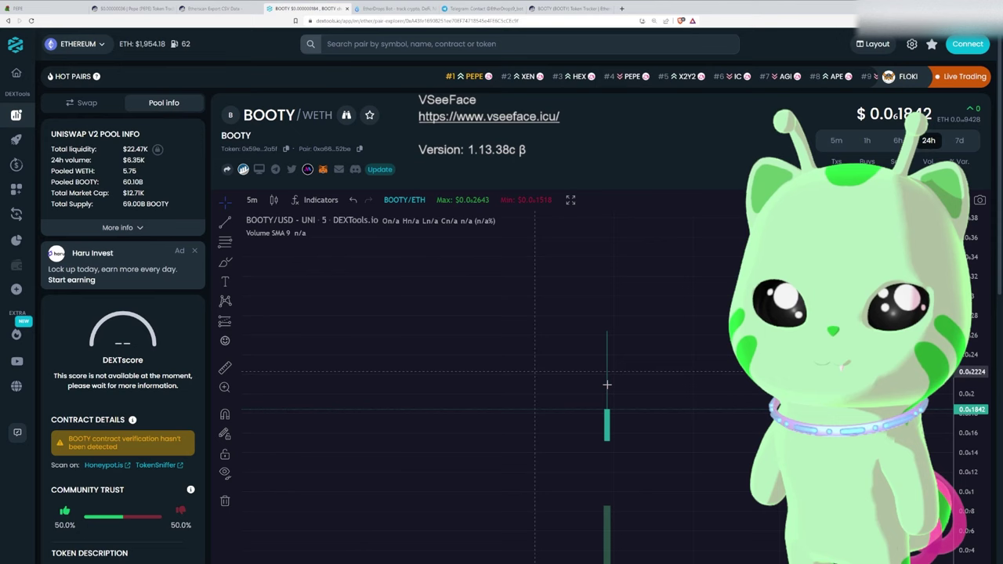
{"action": "double_click", "coordinate": [133, 193]}
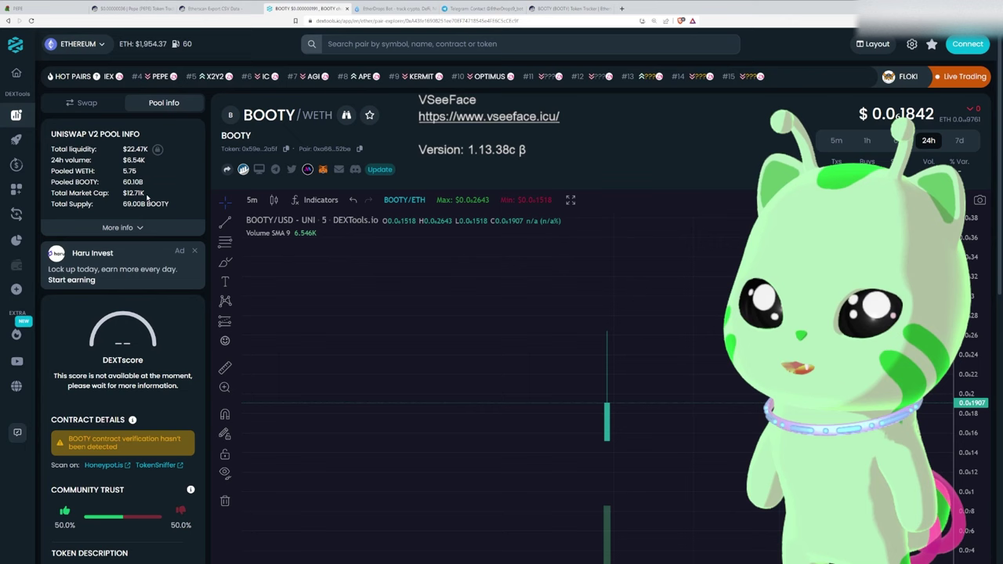
{"action": "double_click", "coordinate": [135, 149]}
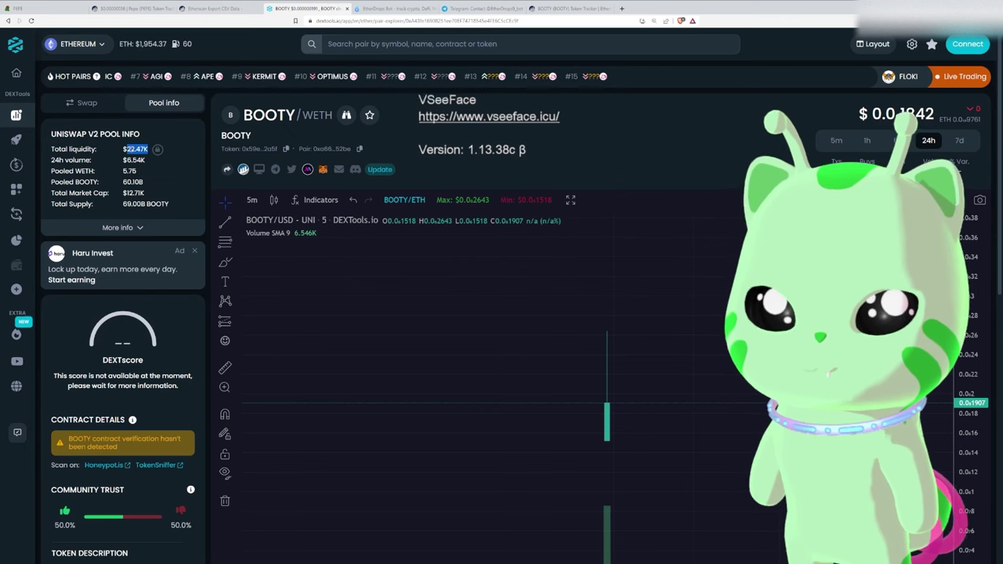
{"action": "left_click_drag", "start_coordinate": [145, 192], "coordinate": [152, 161]}
{"action": "left_click", "coordinate": [157, 179]}
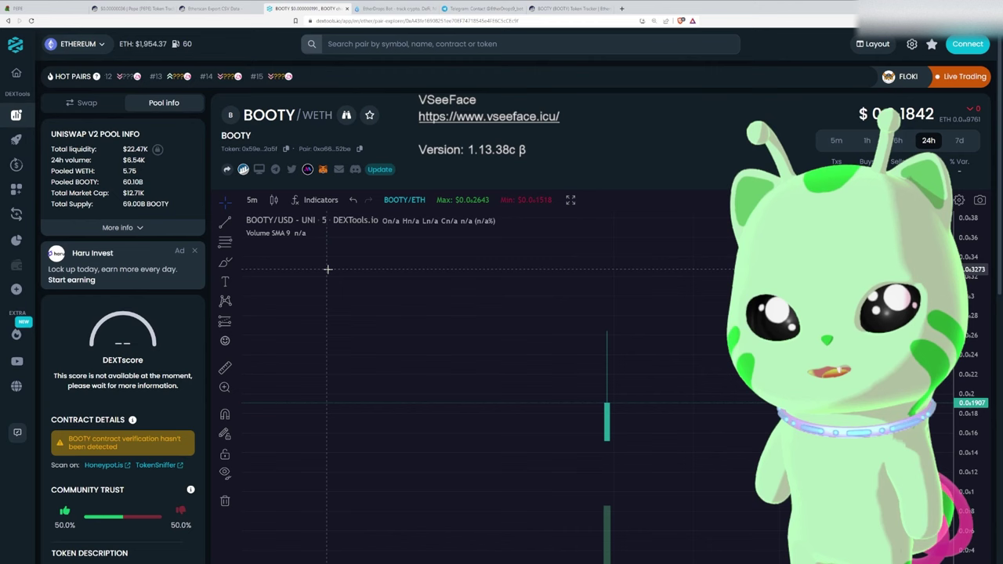